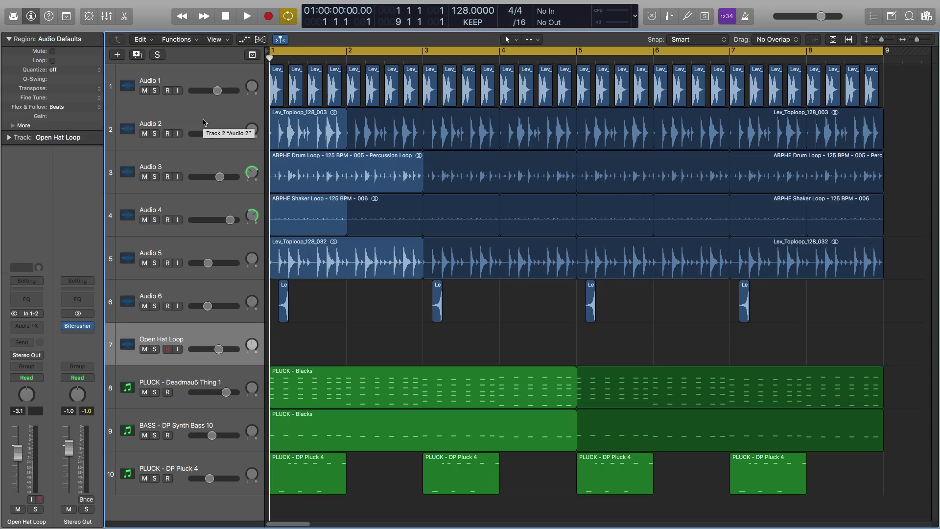
Play the project briefly, stop, and return the playhead to the start.
key(space)
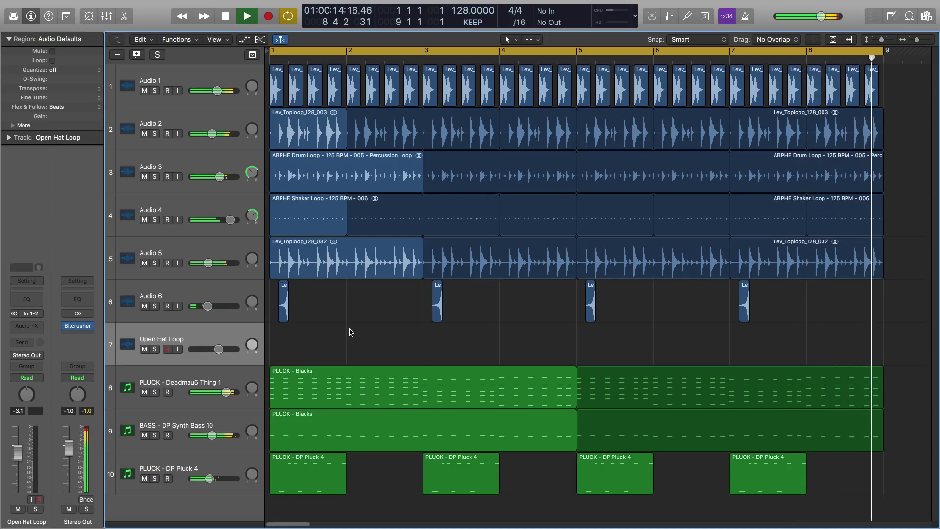
key(space)
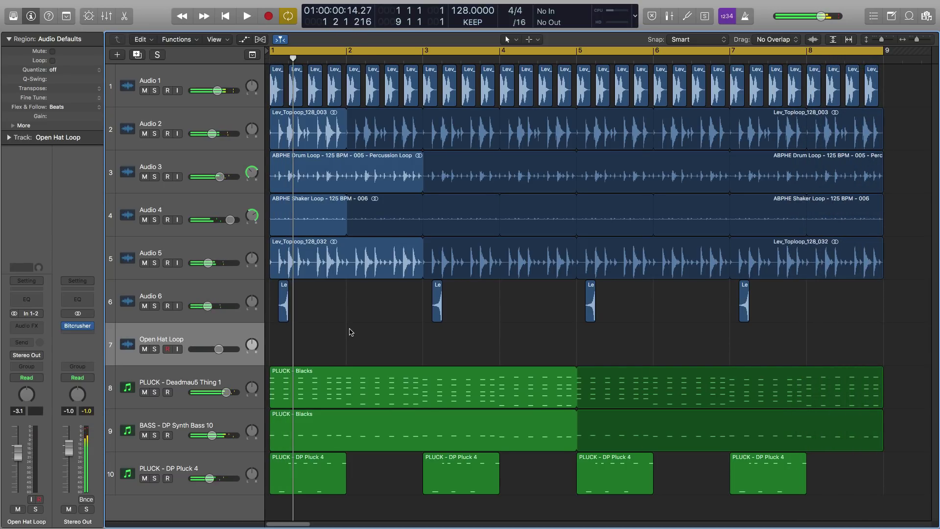
key(Return)
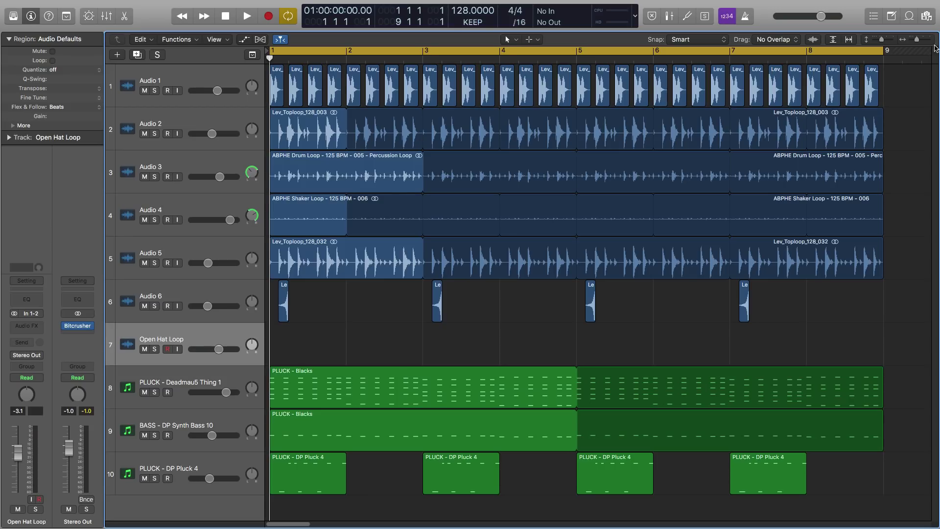
Preview 11_Hats.wav in the file browser and drop it on Open Hat Loop at bar 1.
click(928, 17)
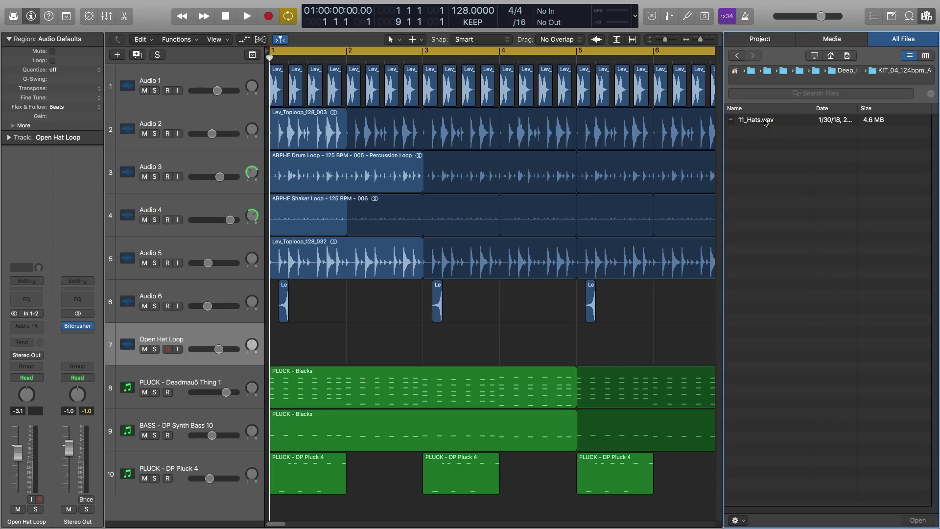
click(767, 122)
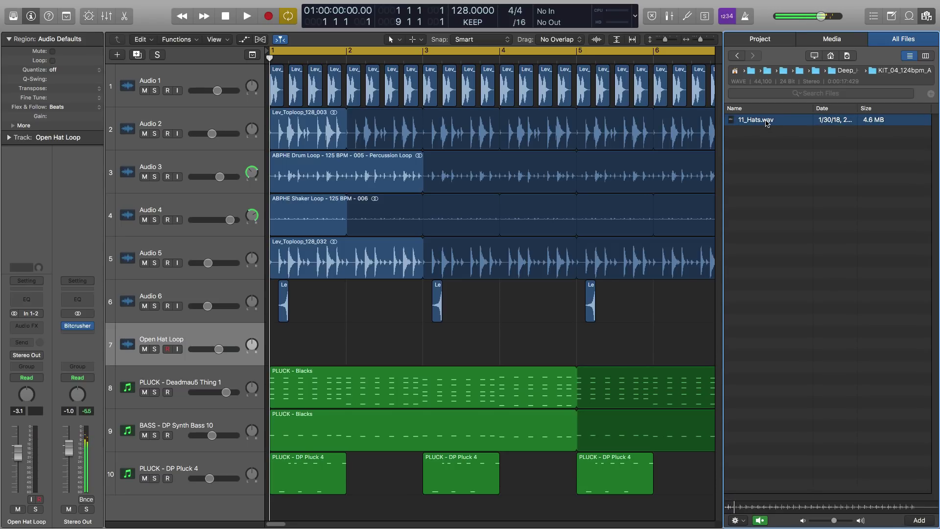
key(space)
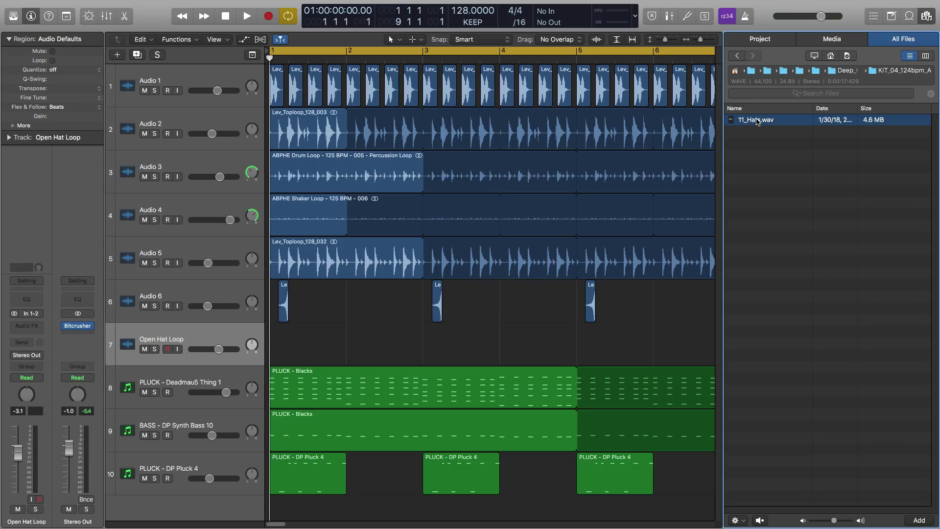
drag(757, 121, 273, 344)
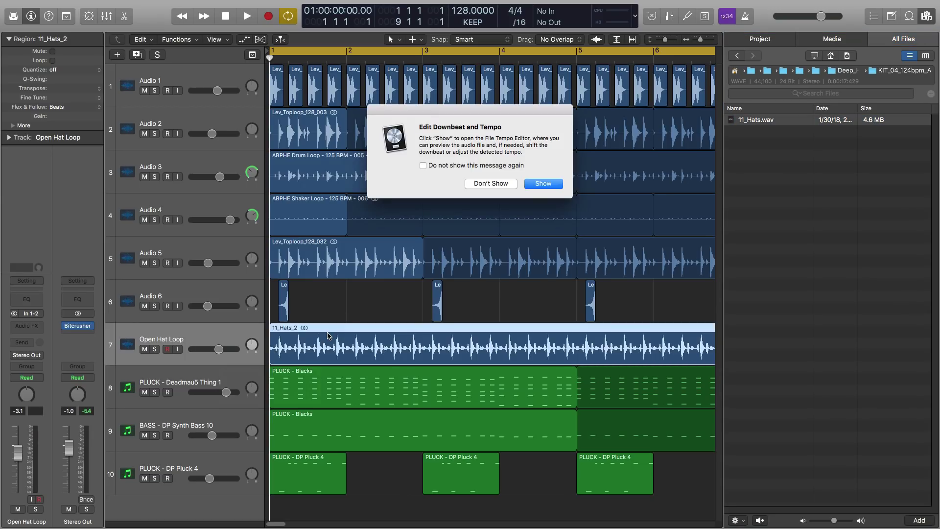
Dismiss the tempo prompt, hide the browser, and audition the new hats by muting and unmuting Open Hat Loop.
click(491, 184)
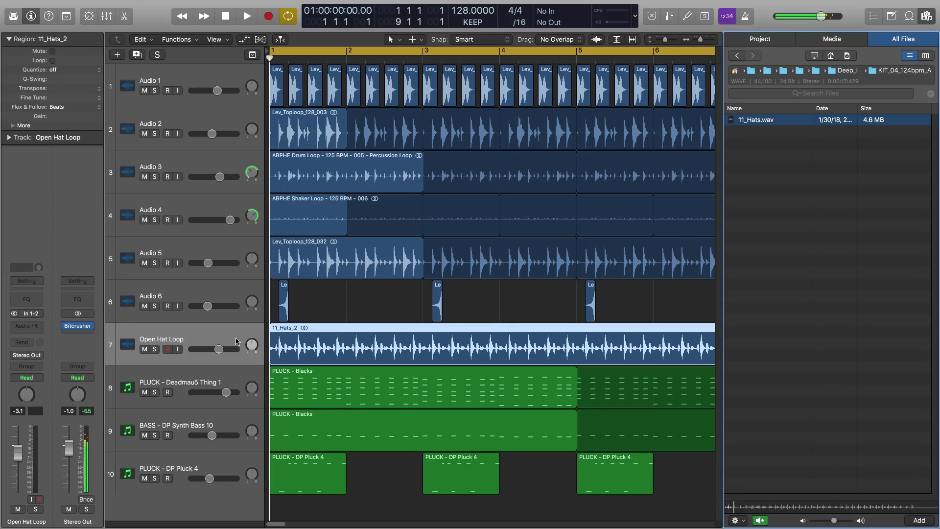
click(337, 314)
key(space)
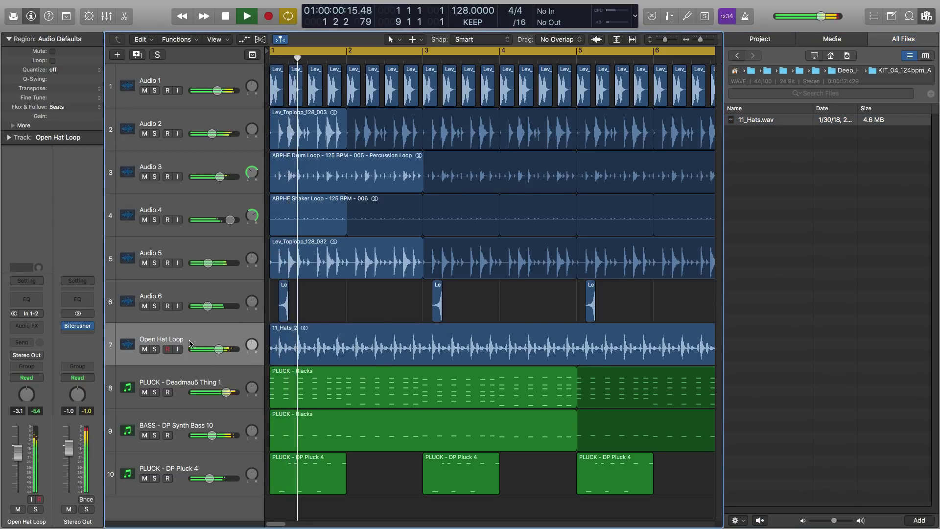
click(145, 349)
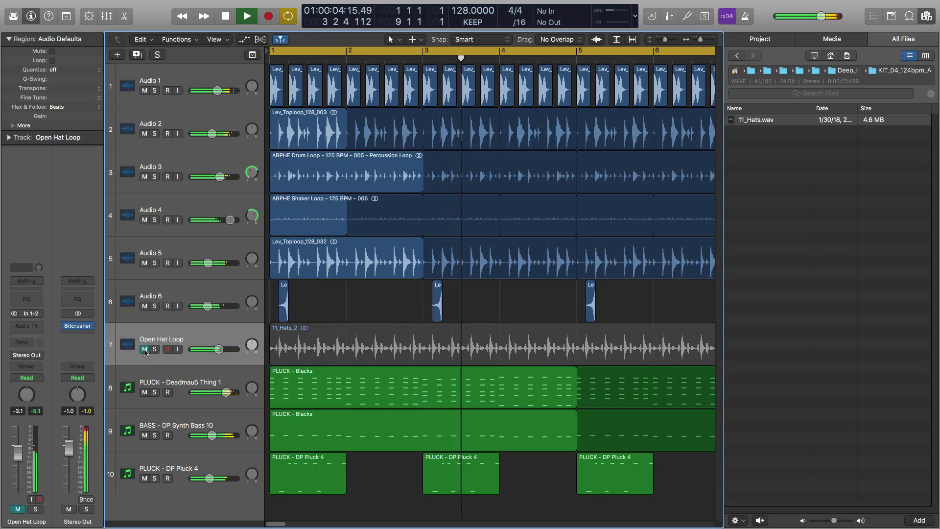
click(144, 350)
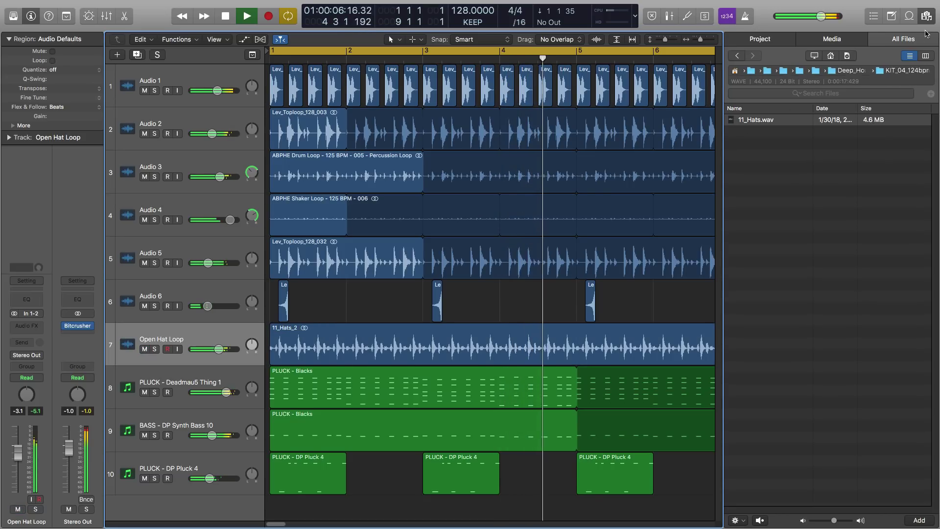
key(f)
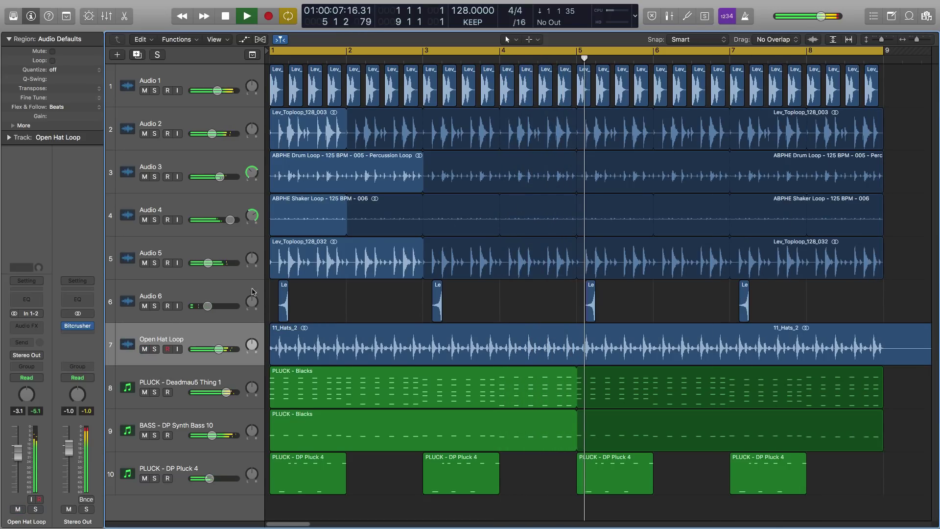
click(145, 349)
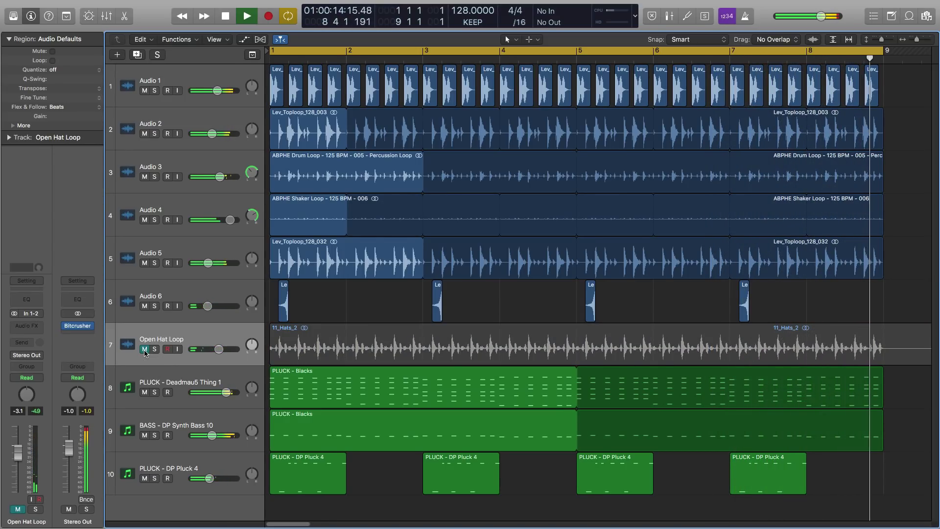
click(144, 350)
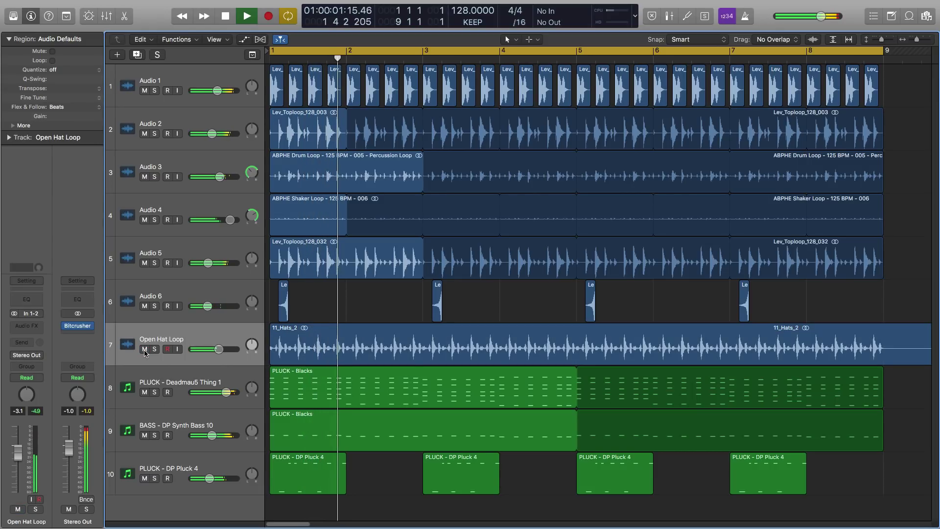
key(space)
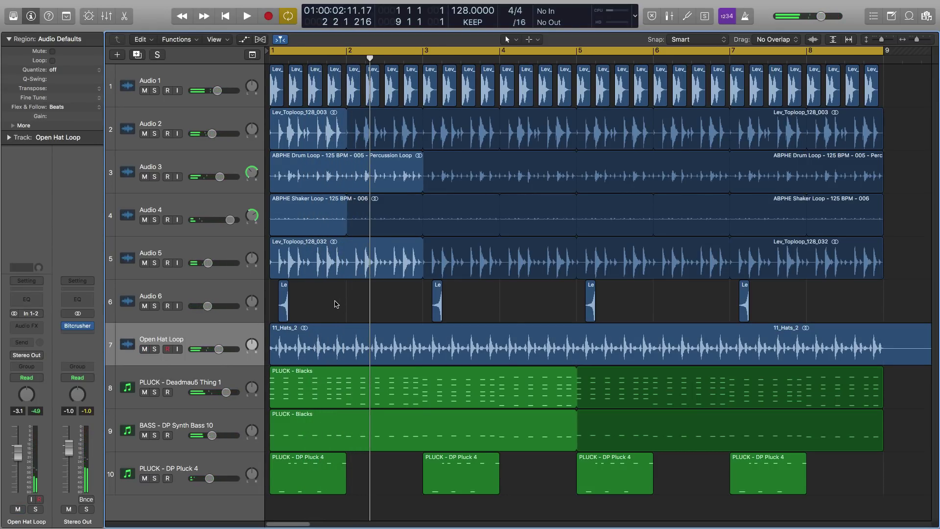
Hear Open Hat Loop soloed from bar 1, then unsolo it and lower its fader to -4.2 dB.
click(155, 349)
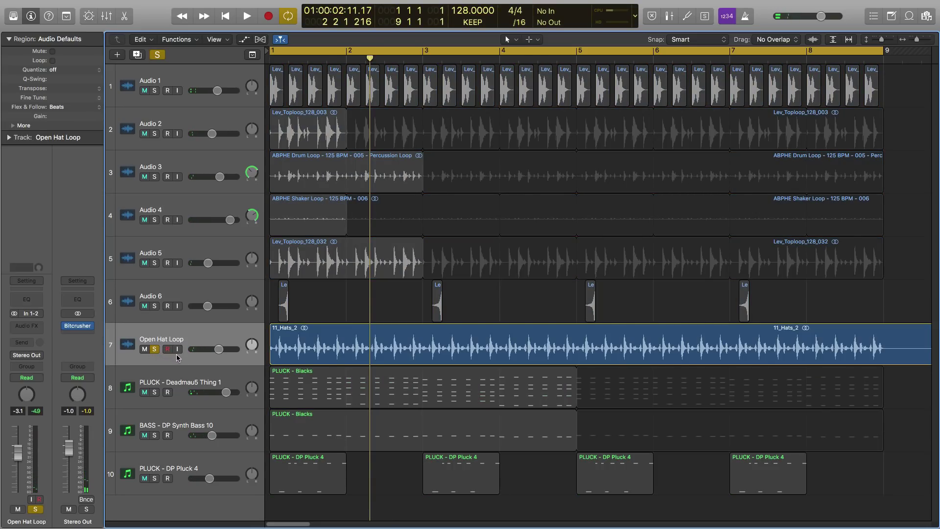
key(Return)
key(space)
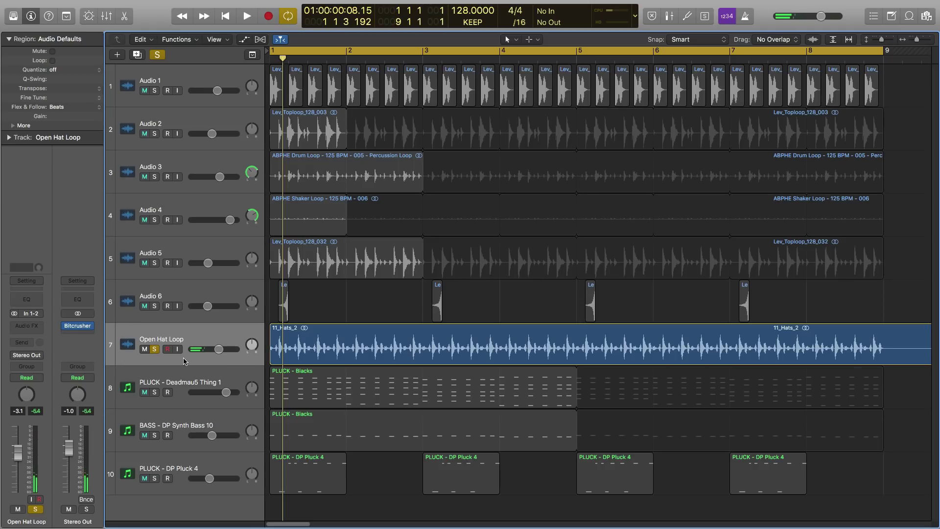
key(space)
key(space)
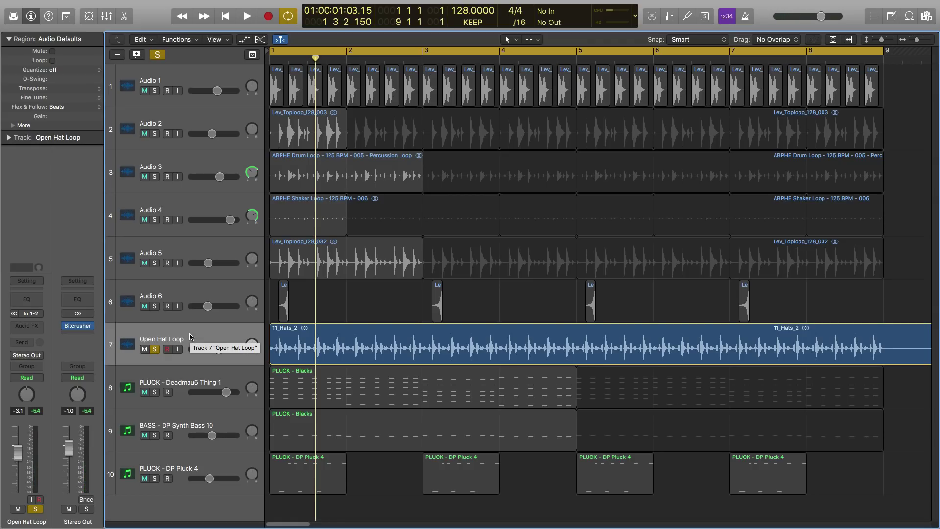
key(space)
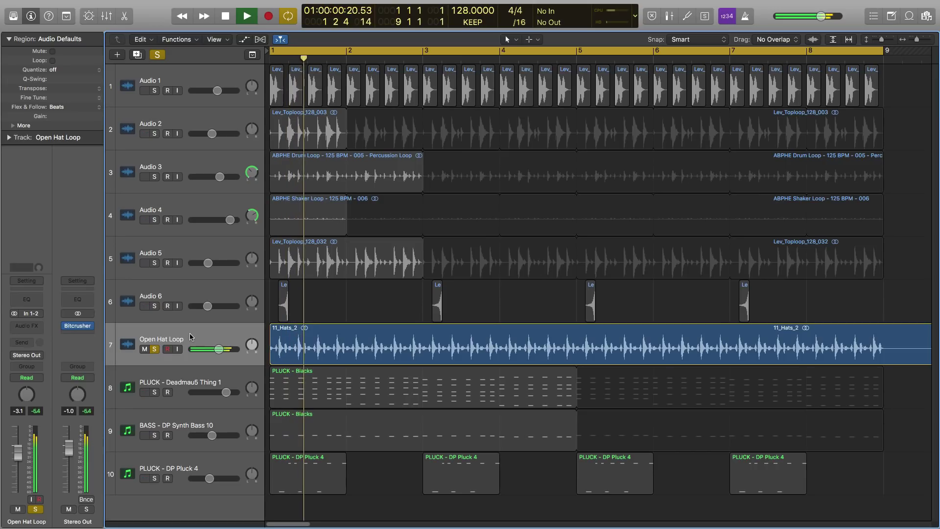
click(154, 349)
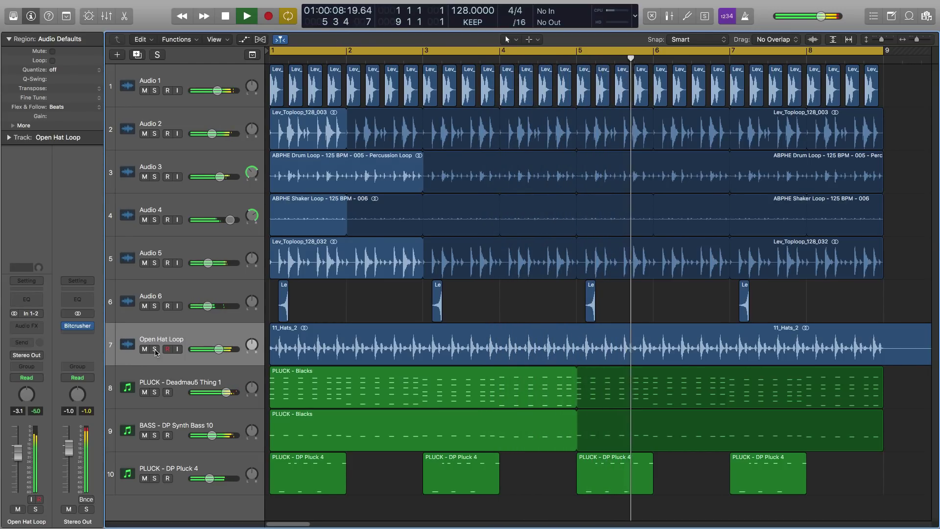
drag(23, 450, 22, 455)
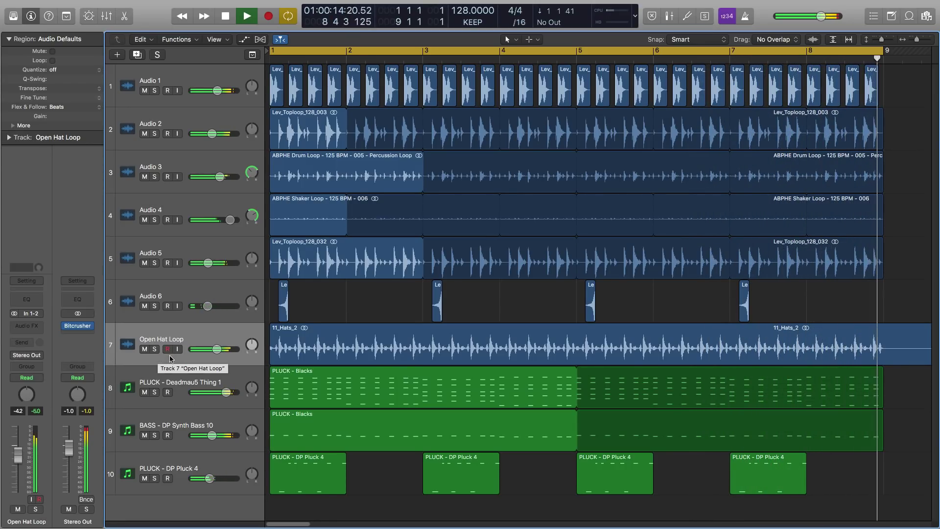
key(space)
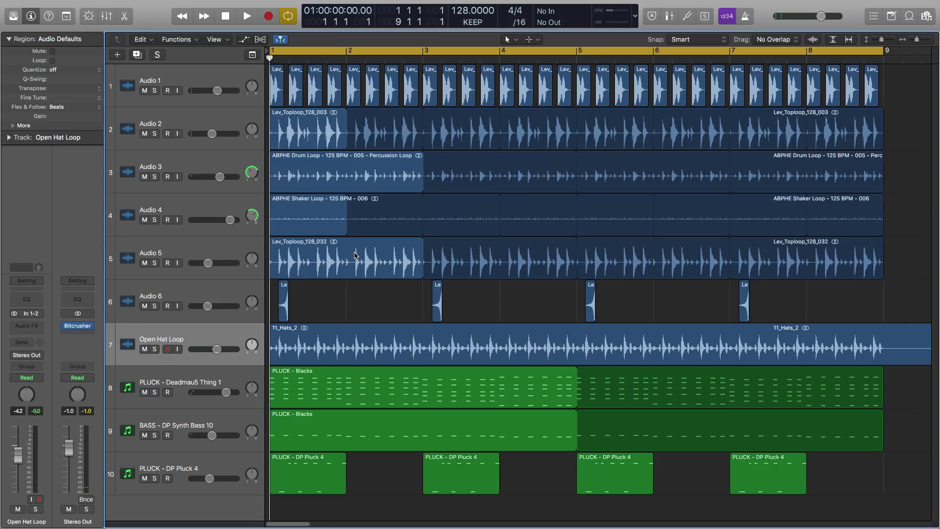
click(478, 23)
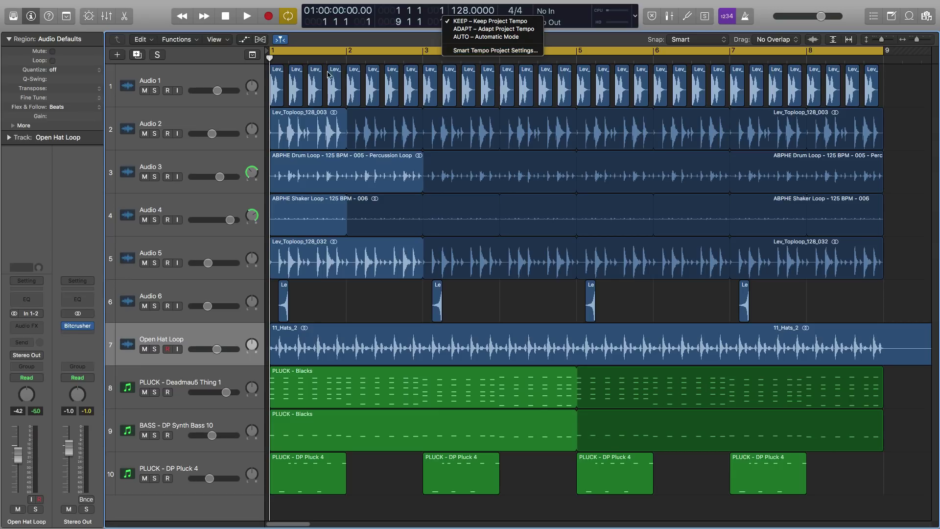
click(478, 51)
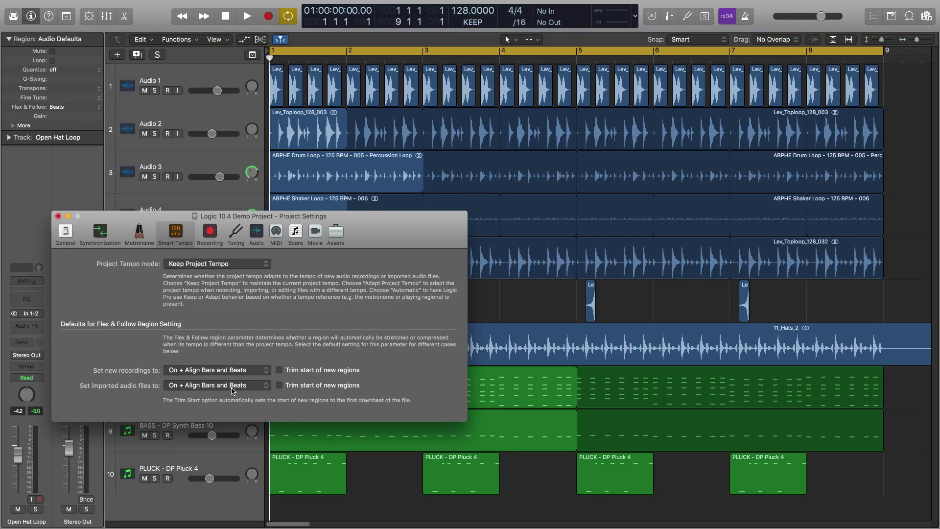
click(267, 374)
click(267, 372)
click(57, 217)
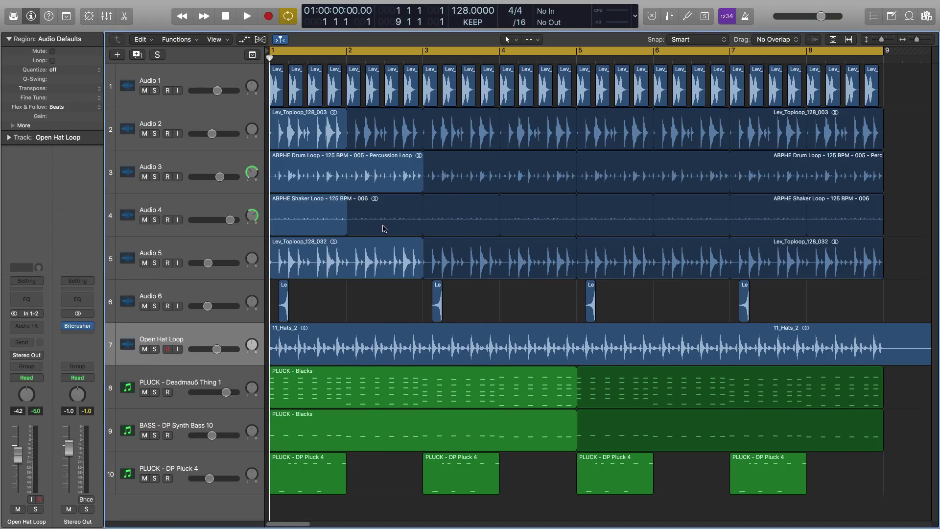
Open Audio 2's Vintage Tube EQ and move its window further onto the screen.
click(198, 122)
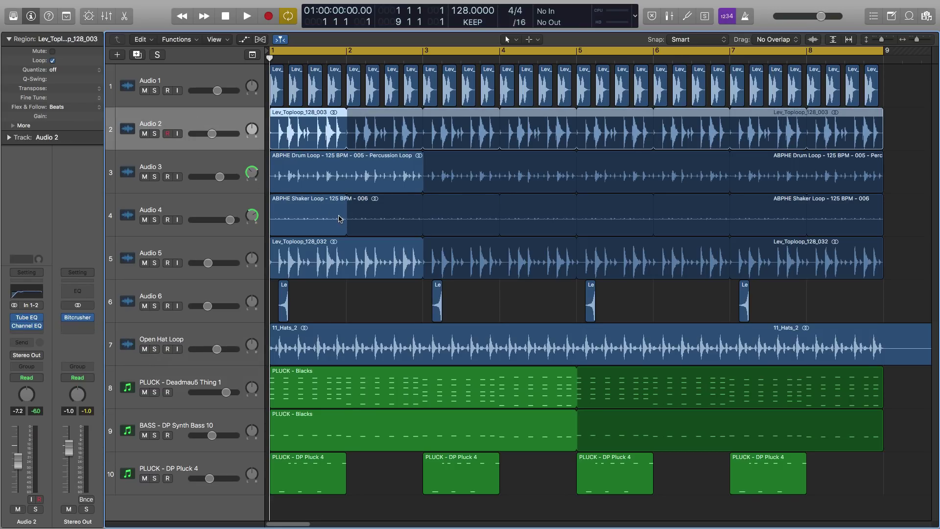
mouse_move(23, 320)
click(28, 318)
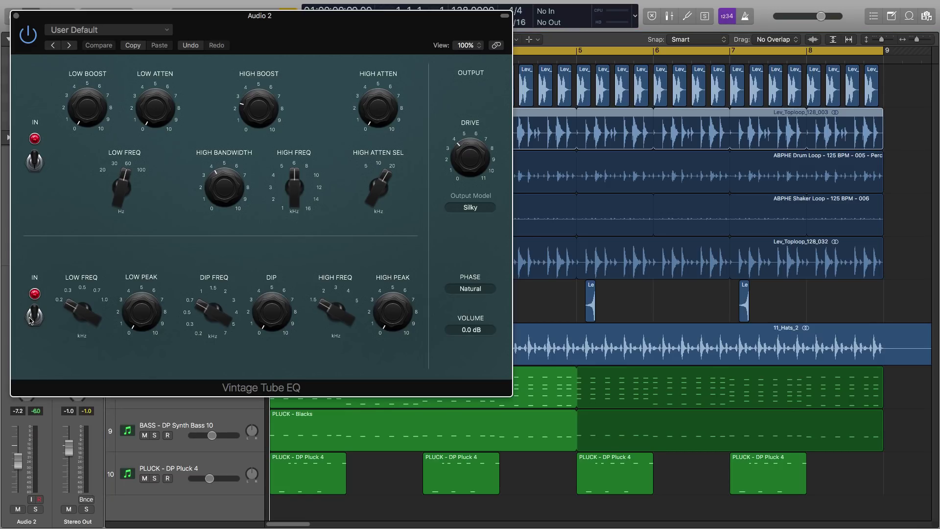
drag(107, 32, 380, 135)
Browse the slot's plug-in menu to EQ > Vintage EQ Collection, then dismiss it unchanged.
click(40, 320)
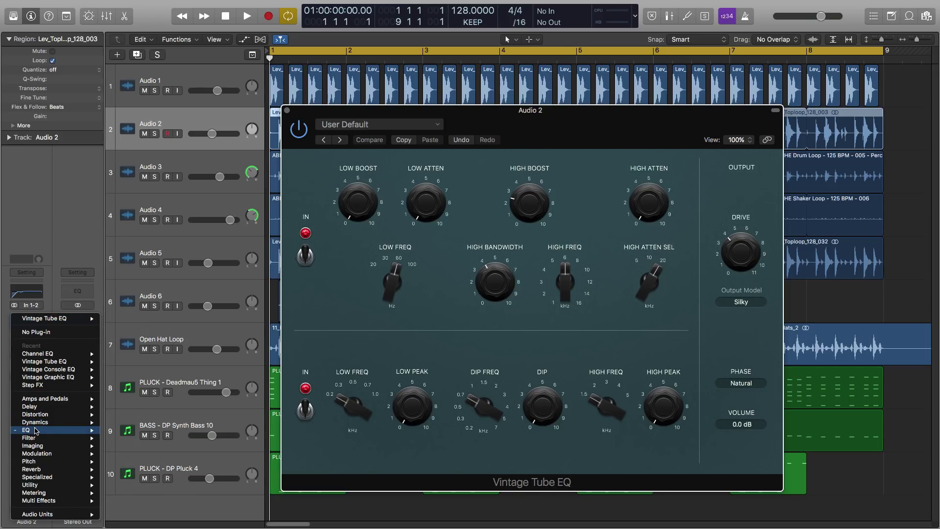
mouse_move(39, 430)
mouse_move(141, 463)
mouse_move(222, 461)
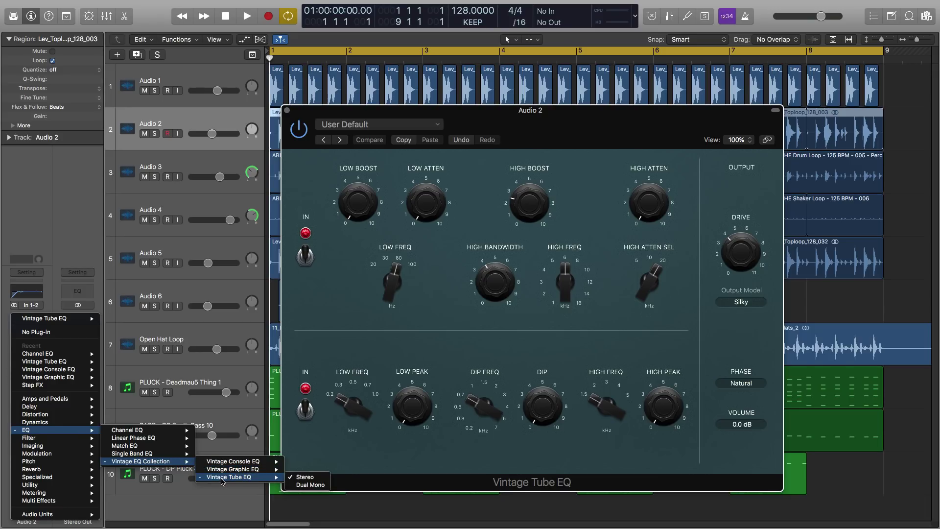
click(344, 461)
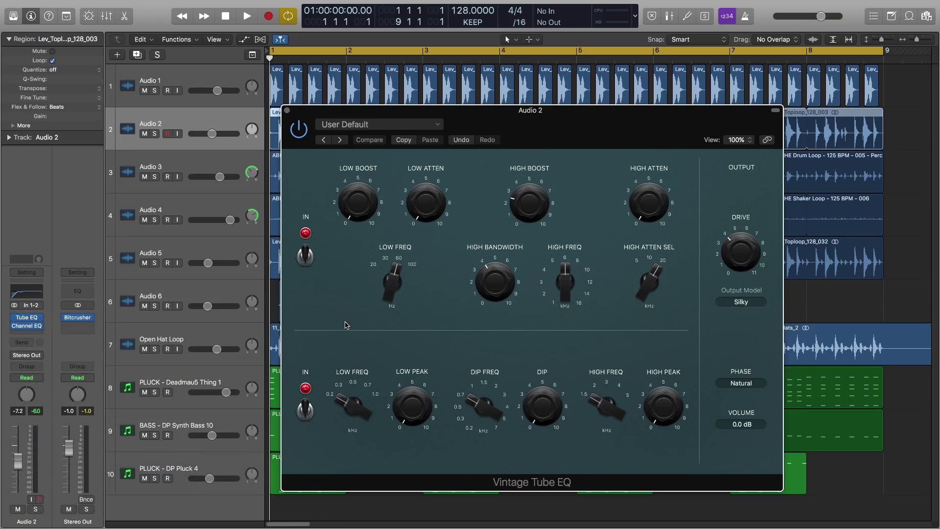
Move the Vintage Tube EQ window lower and to the right.
mouse_move(368, 317)
mouse_move(565, 280)
mouse_move(493, 291)
scroll(495, 286, down, 1)
mouse_move(633, 291)
drag(367, 114, 483, 165)
Play Audio 2 soloed with the Vintage Tube EQ bypassed then re-enabled, and unsolo it.
click(155, 133)
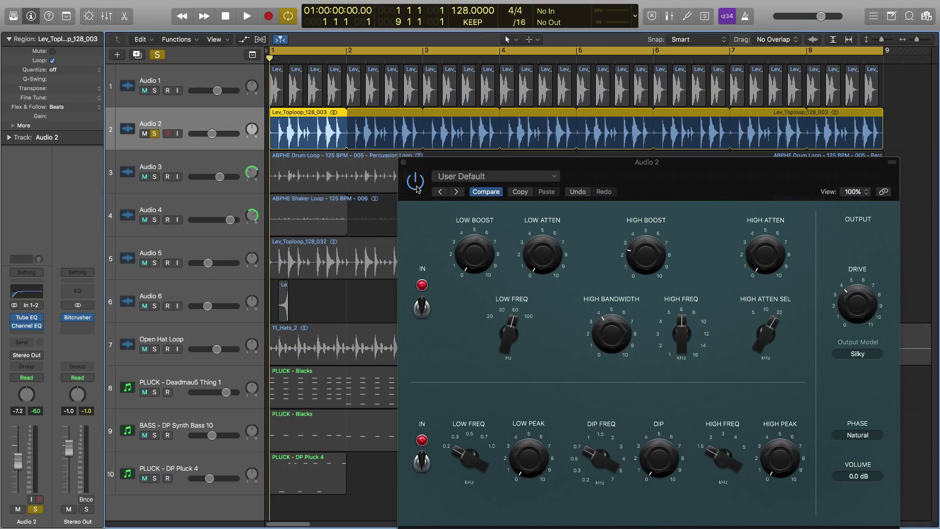
key(space)
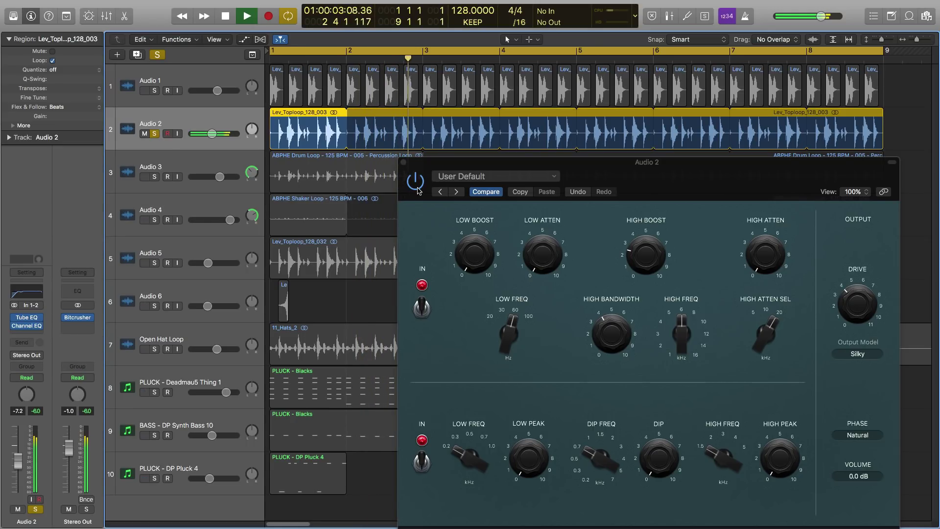
click(418, 190)
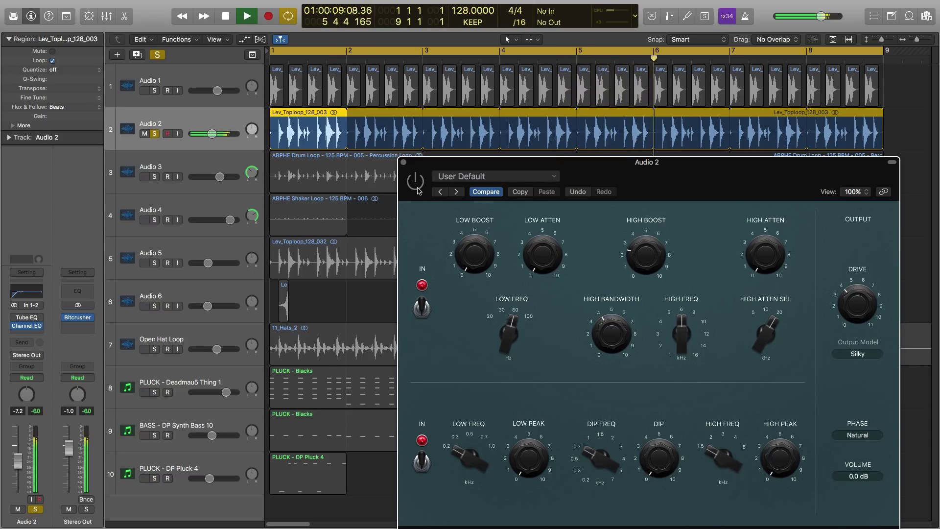
click(418, 190)
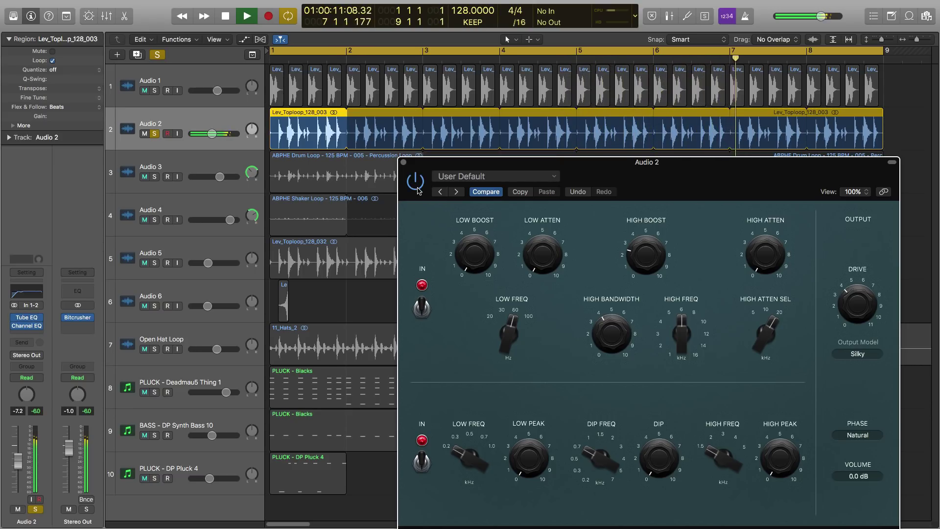
key(space)
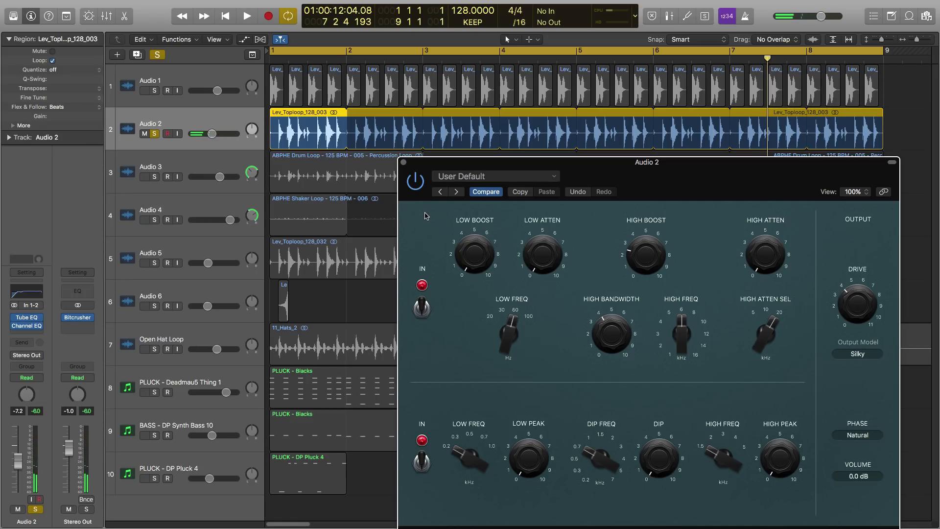
click(153, 135)
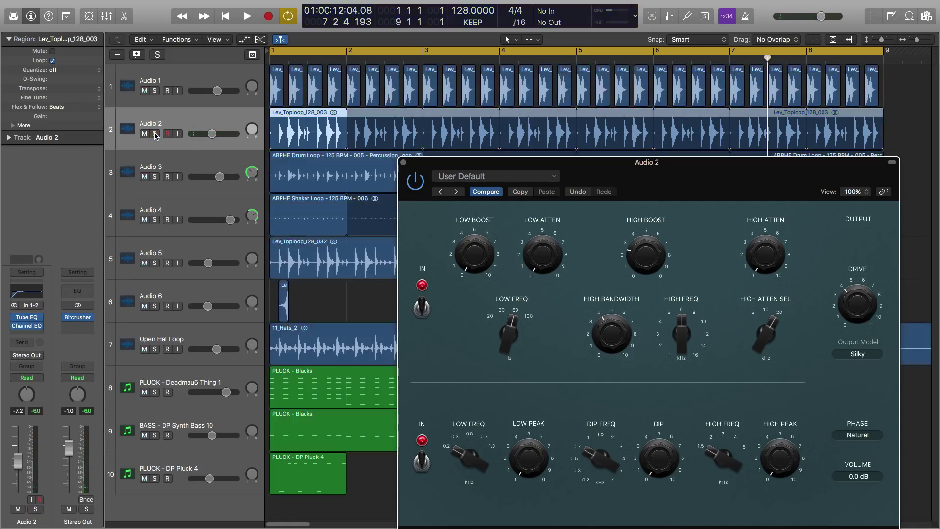
Close Audio 2's EQ, solo Audio 3, open its Vintage Tube EQ, and start playback.
click(403, 162)
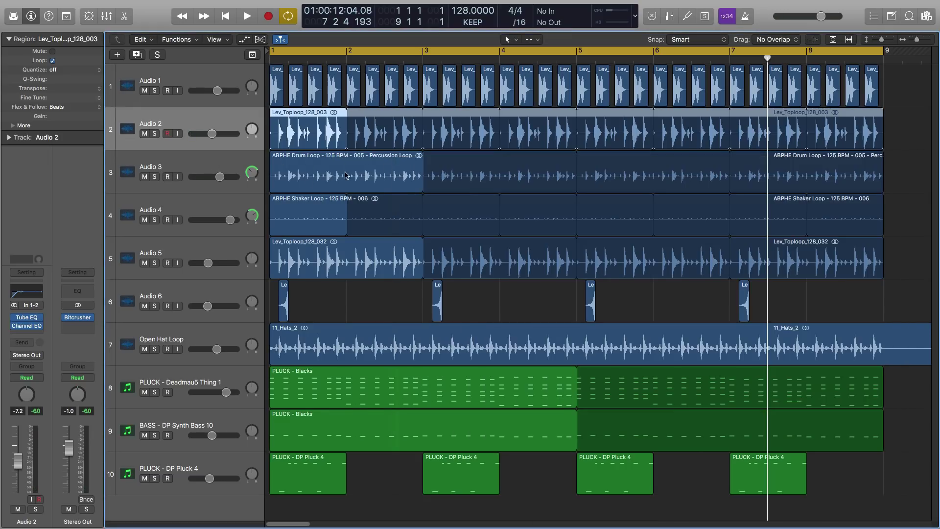
click(191, 168)
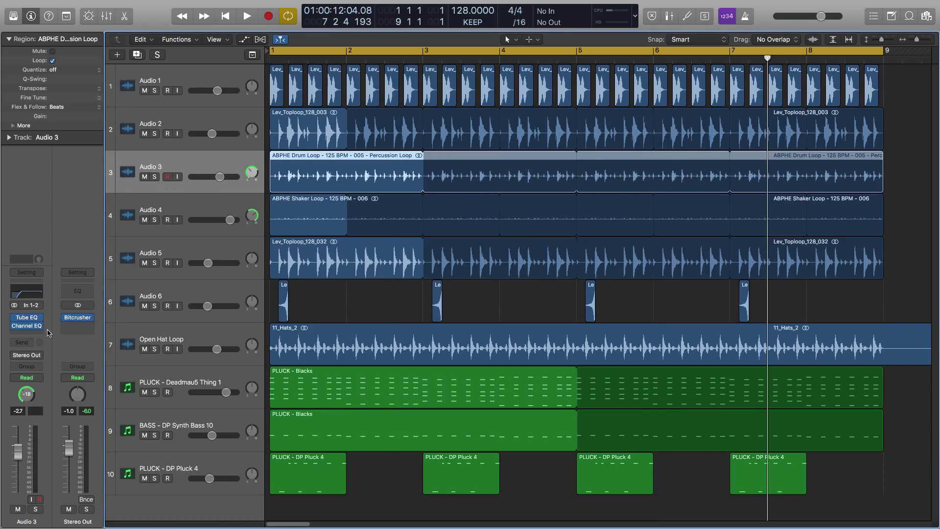
click(154, 177)
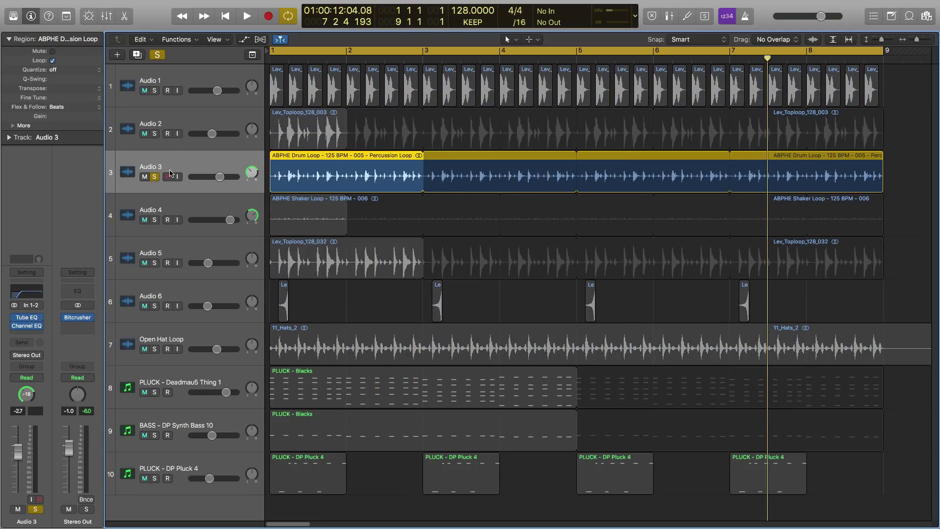
click(29, 319)
drag(94, 11, 393, 177)
click(236, 163)
key(space)
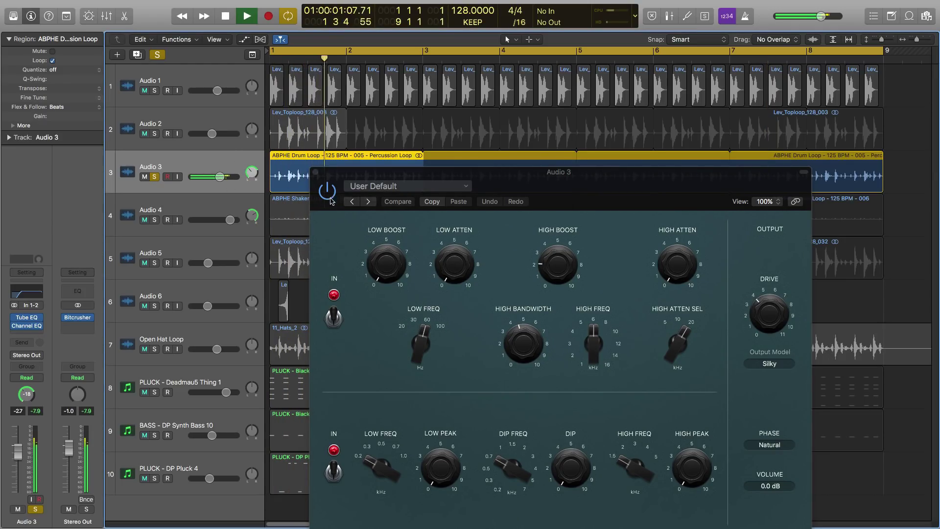
Compare the EQ bypassed and on, try HIGH BOOST at 2.9, then undo it.
click(329, 198)
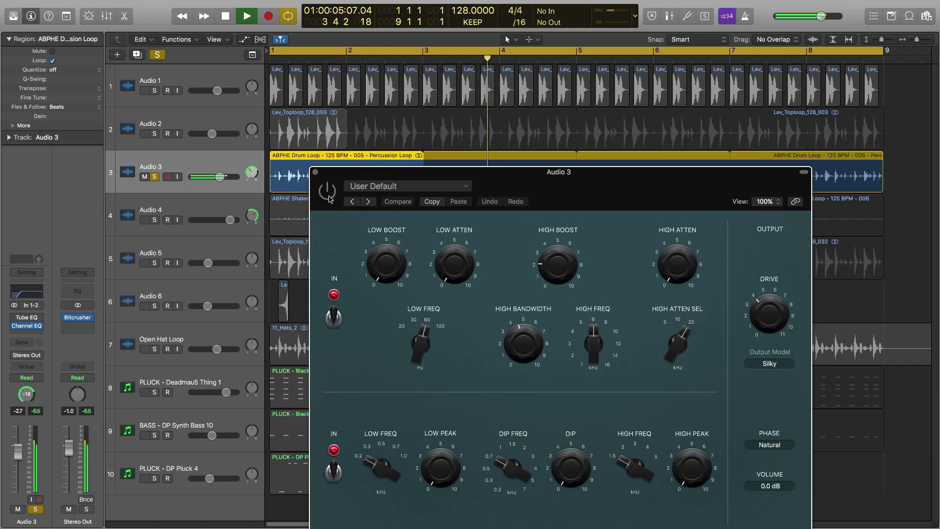
click(330, 198)
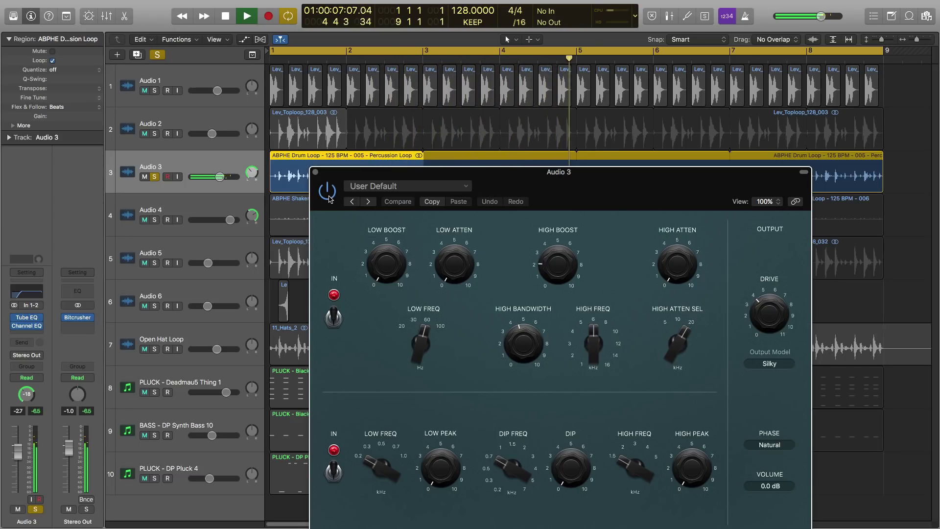
mouse_move(552, 267)
mouse_down()
mouse_move(569, 205)
mouse_move(562, 213)
mouse_move(556, 203)
mouse_move(543, 257)
mouse_up()
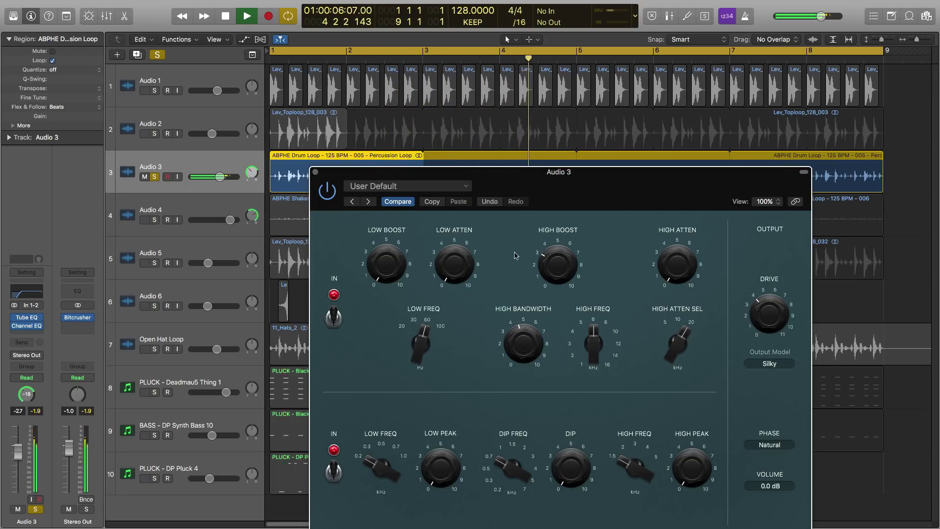
key(space)
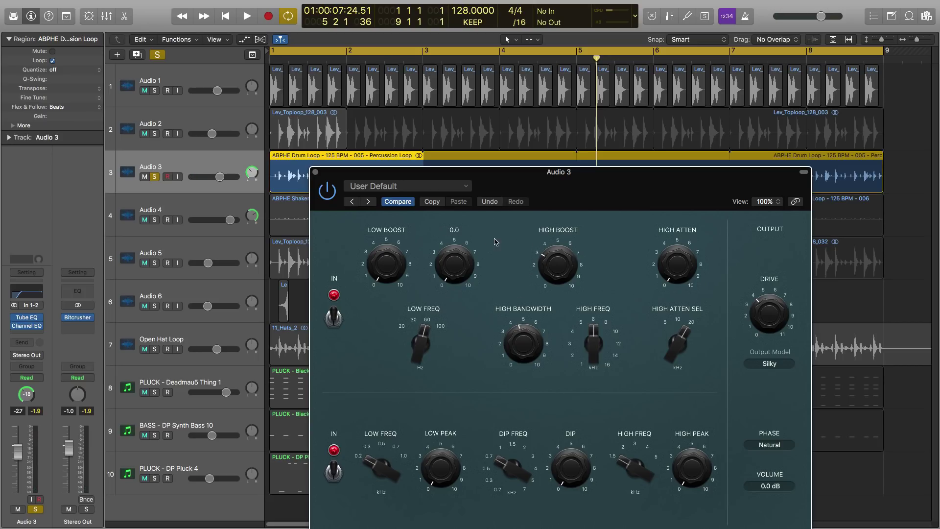
click(494, 204)
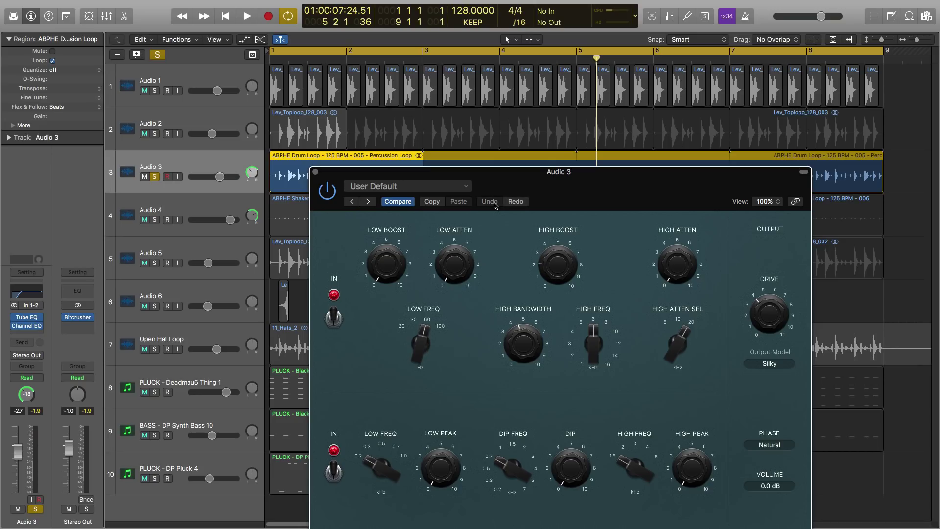
Step HIGH FREQ from 6 kHz to 10 kHz and back, then sweep it to 7.733 kHz.
click(607, 325)
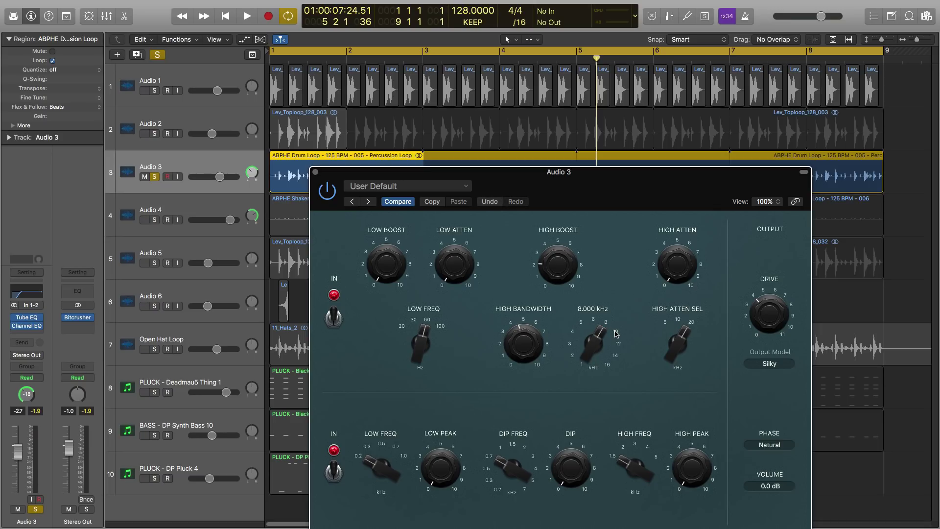
click(617, 333)
click(606, 326)
click(594, 323)
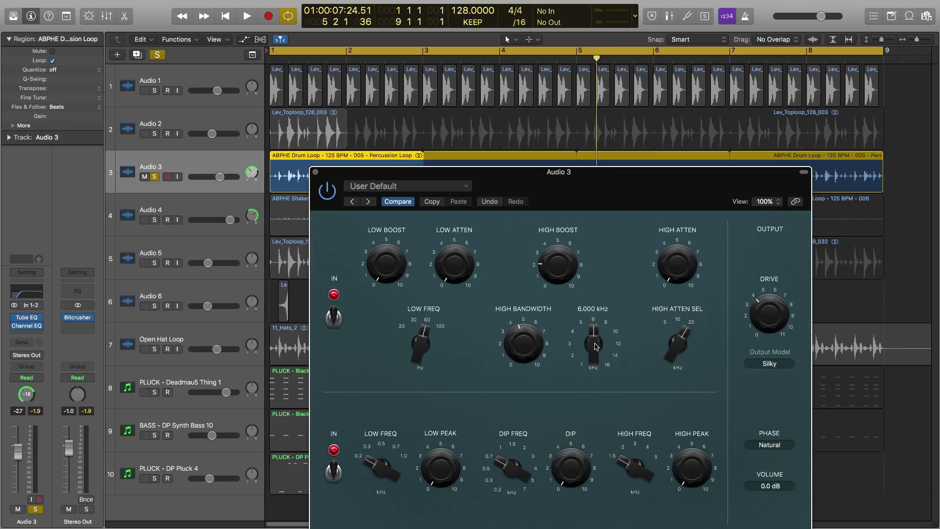
drag(596, 347, 575, 331)
Close Audio 3's EQ, unsolo Audio 3, and solo the Open Hat Loop track.
click(316, 172)
click(153, 177)
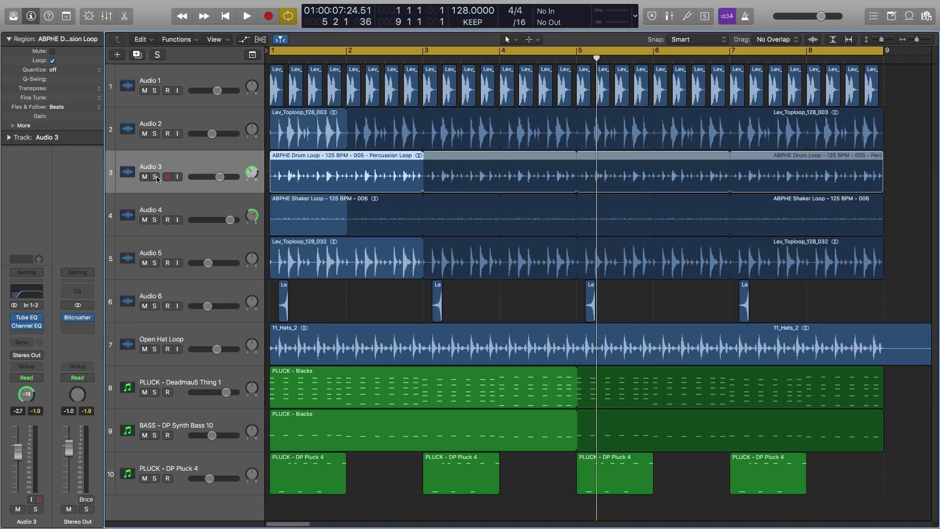
click(195, 206)
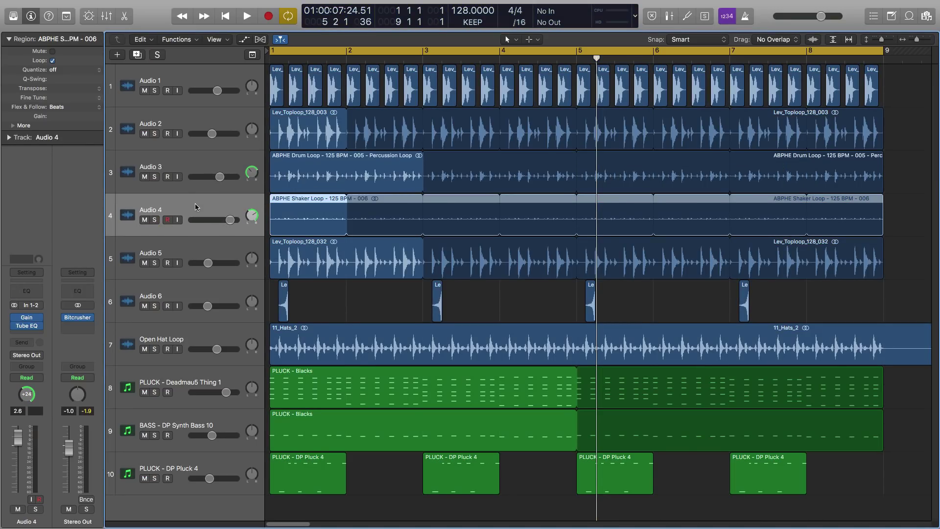
click(199, 250)
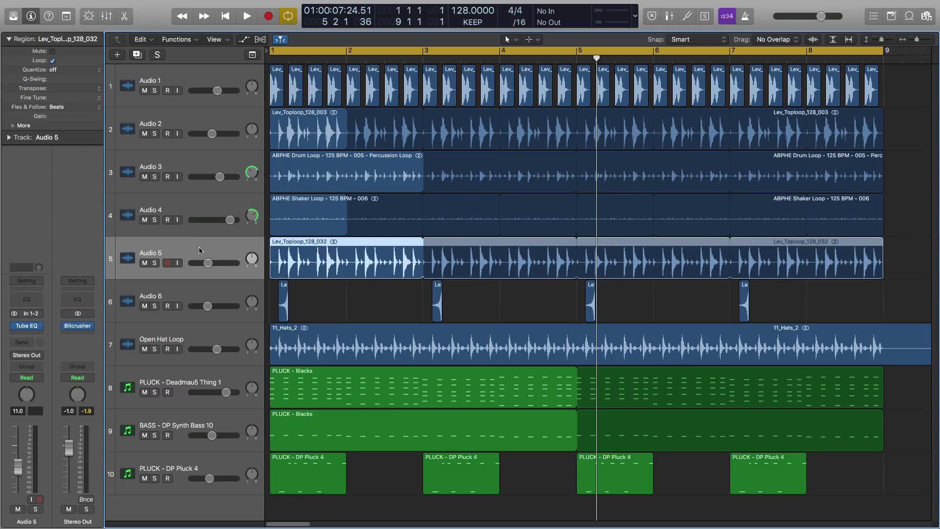
click(200, 293)
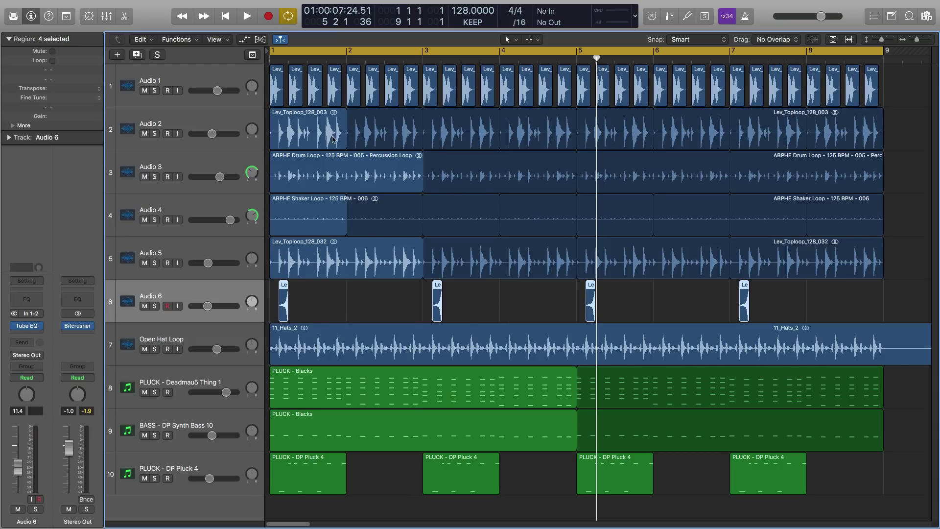
click(205, 337)
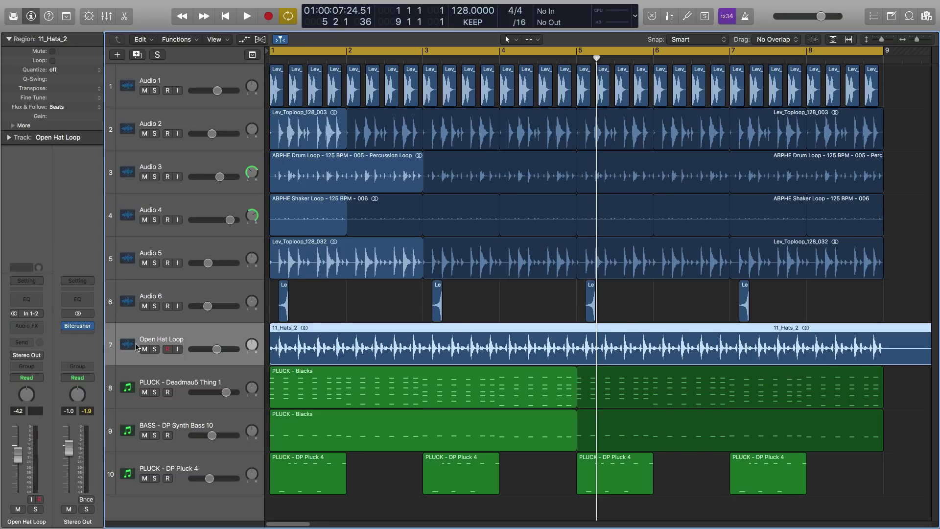
click(155, 350)
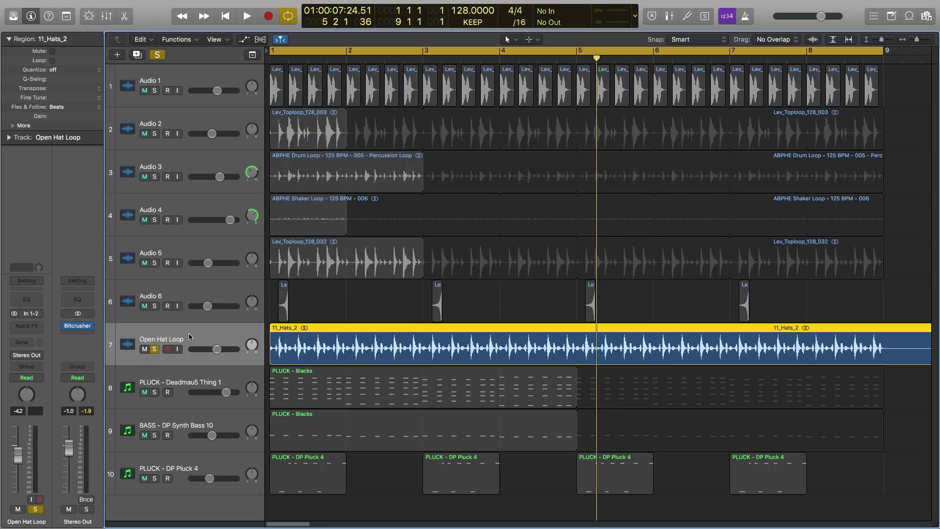
Open an empty insert's menu on Open Hat Loop to EQ > Vintage EQ Collection > Vintage Tube EQ.
click(28, 326)
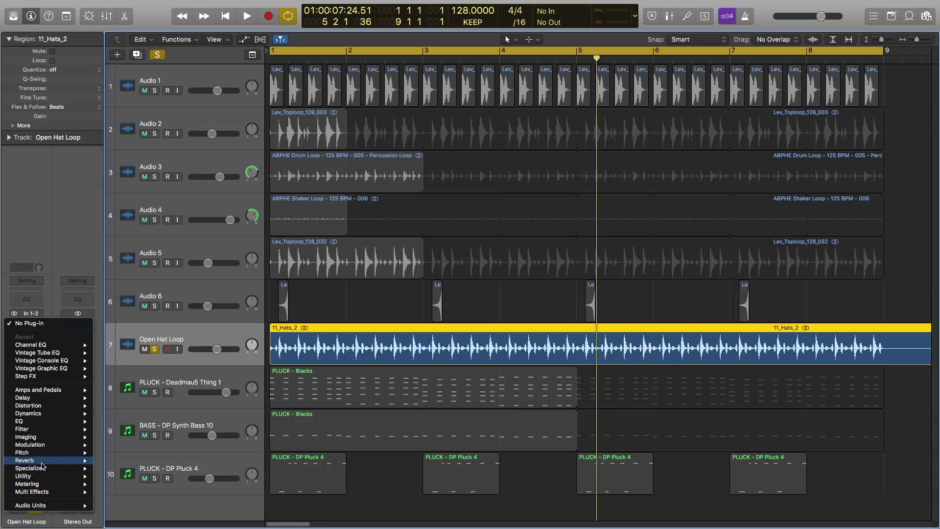
mouse_move(44, 461)
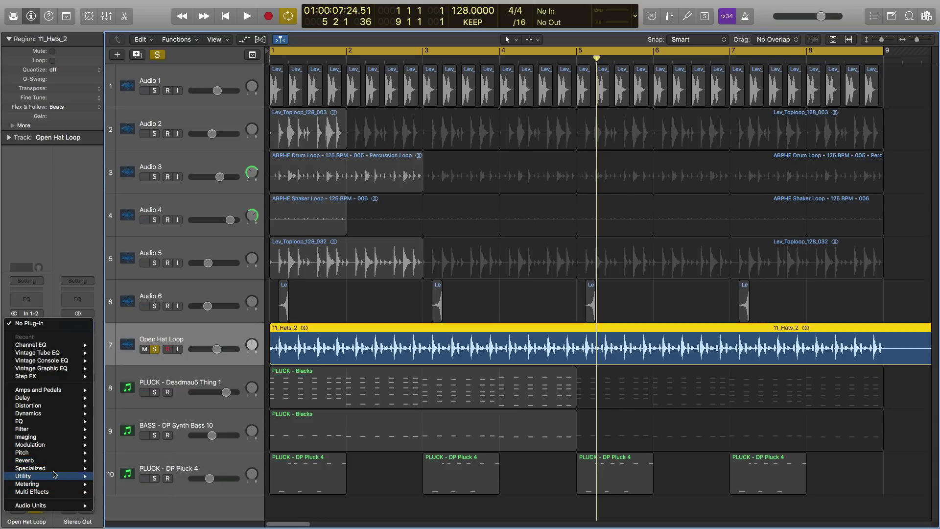
mouse_move(32, 422)
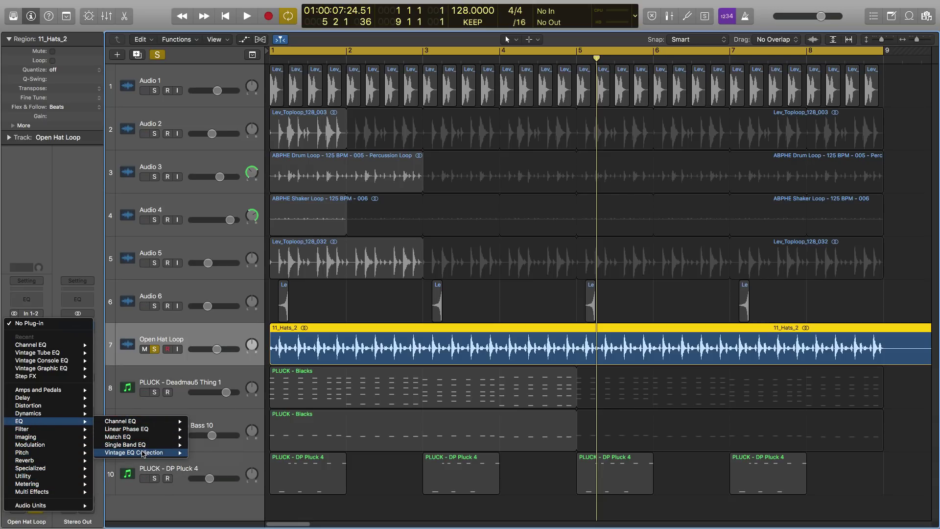
mouse_move(189, 452)
mouse_move(218, 453)
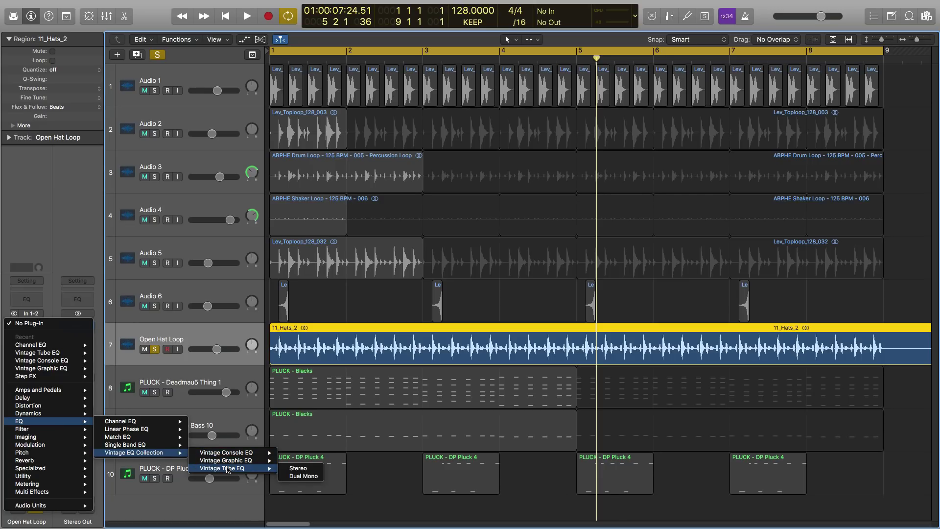
Insert the Vintage Tube EQ, set HIGH FREQ to 5.200 kHz, and adjust high bandwidth during playback.
click(298, 469)
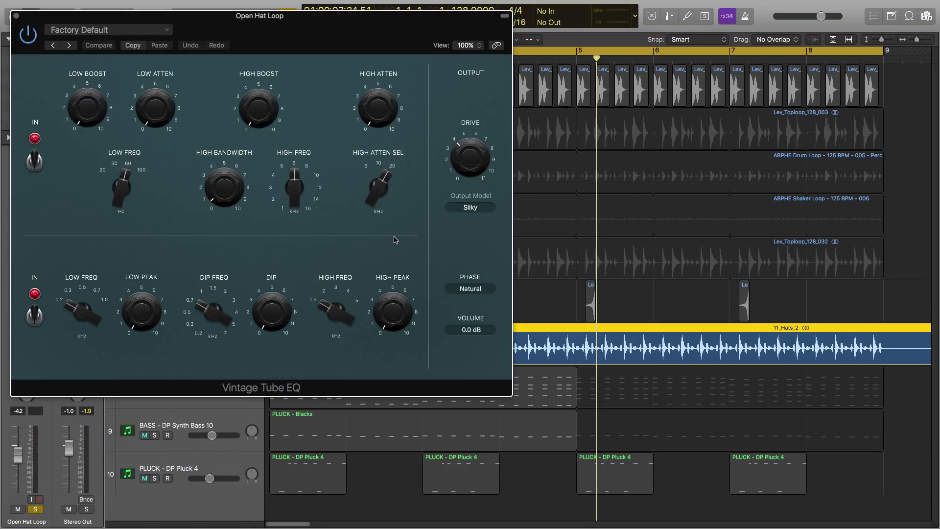
drag(294, 188, 294, 198)
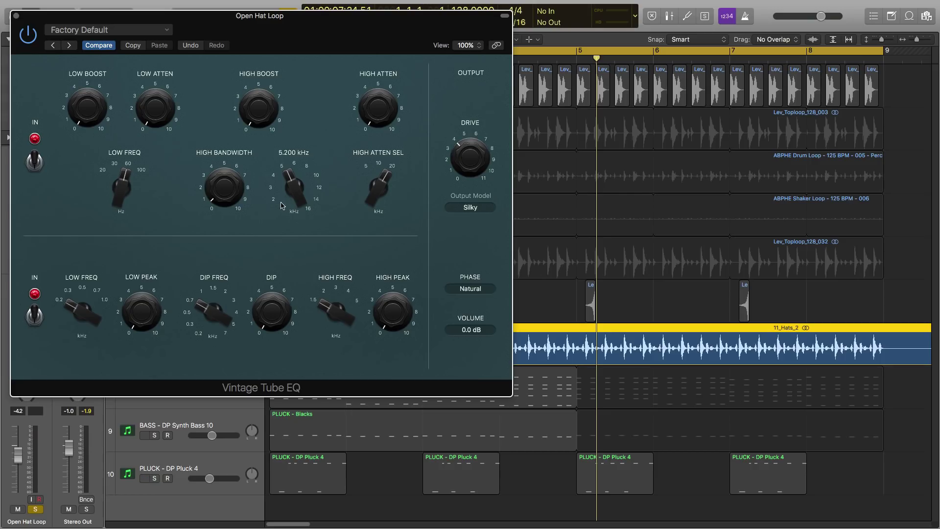
key(space)
drag(225, 187, 225, 119)
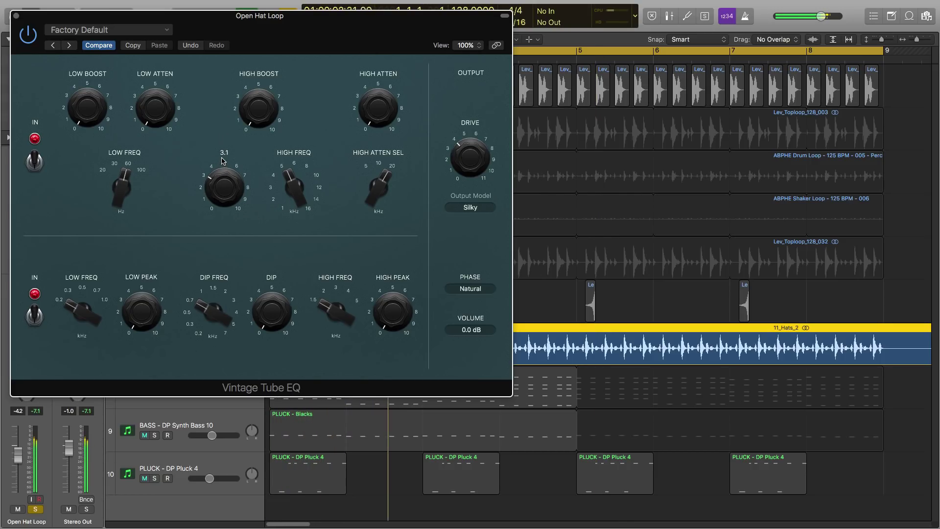
drag(225, 119, 236, 84)
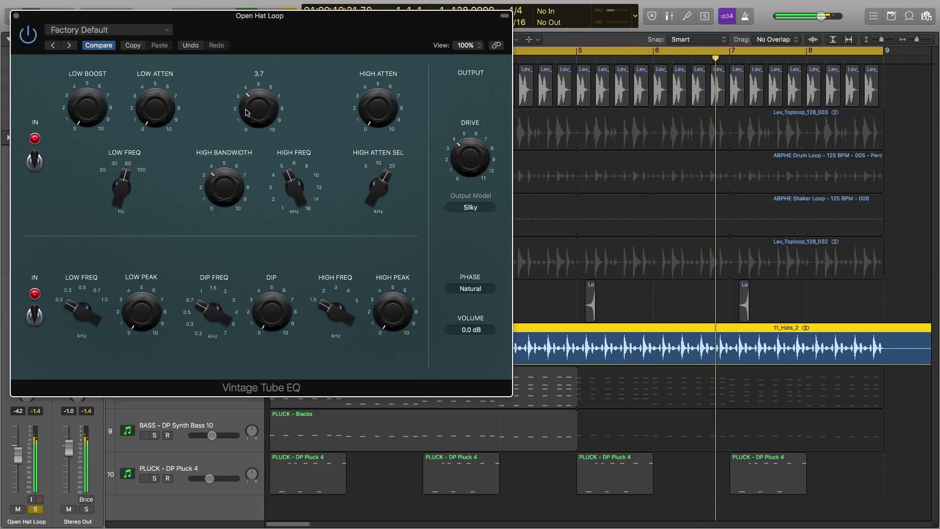
Unsolo Open Hat Loop, reduce the high boost, compare bypass on and off, and close the EQ.
click(36, 510)
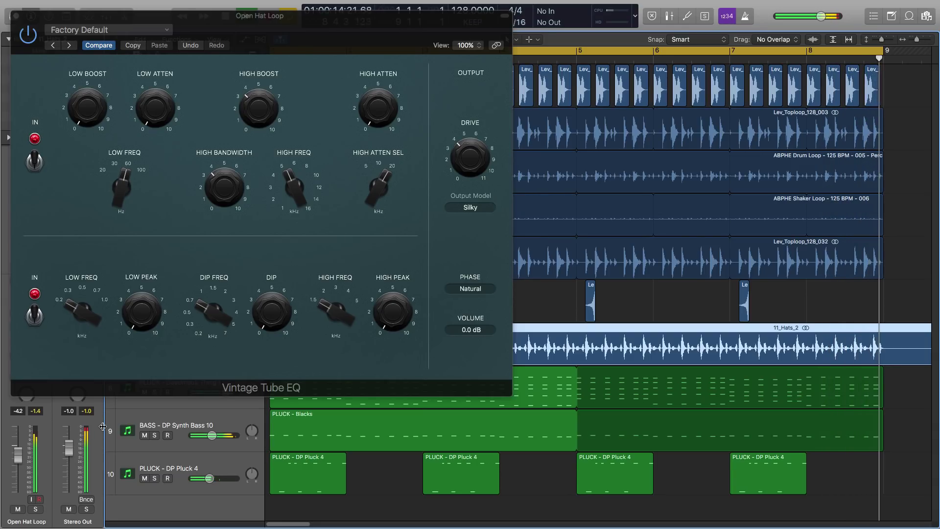
drag(262, 118, 251, 124)
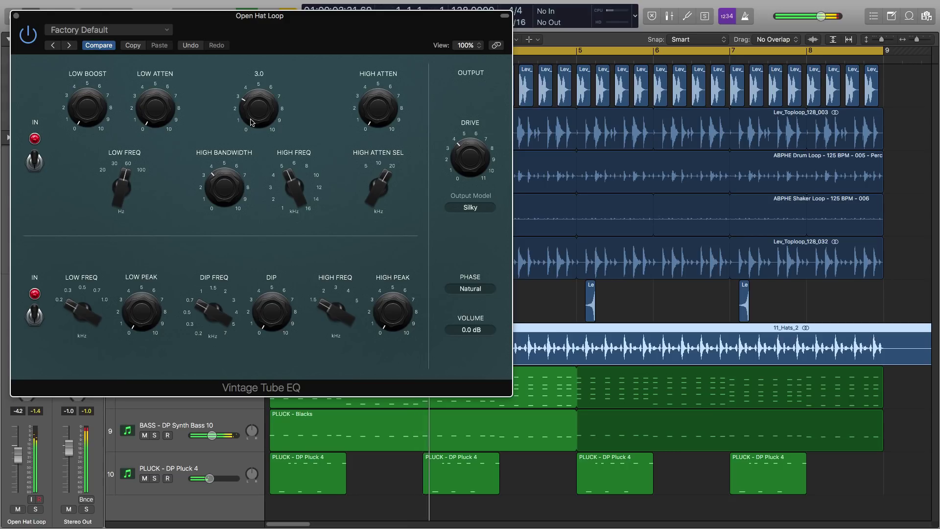
click(28, 41)
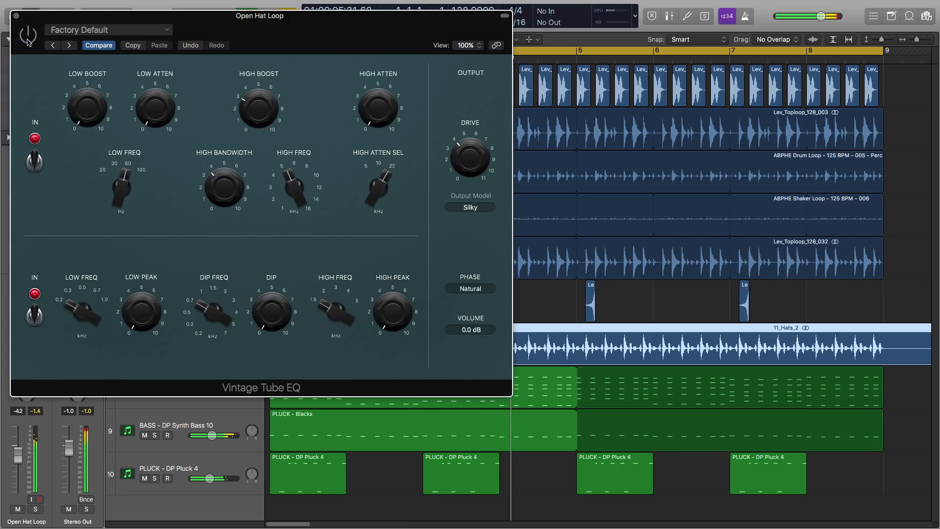
click(28, 36)
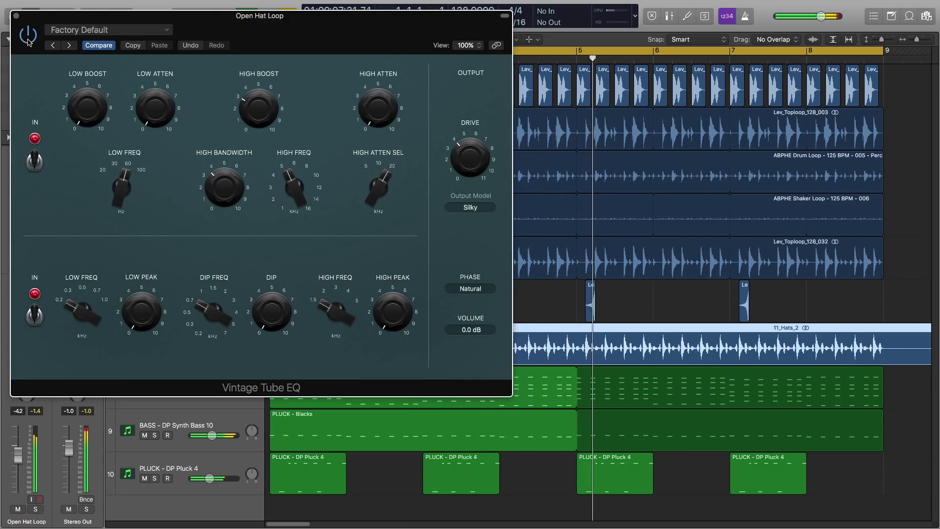
mouse_move(146, 159)
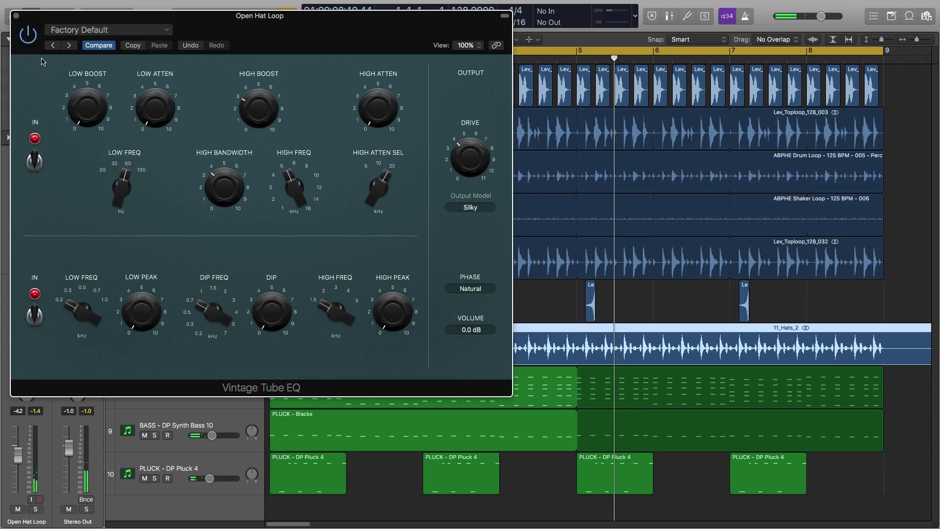
click(17, 18)
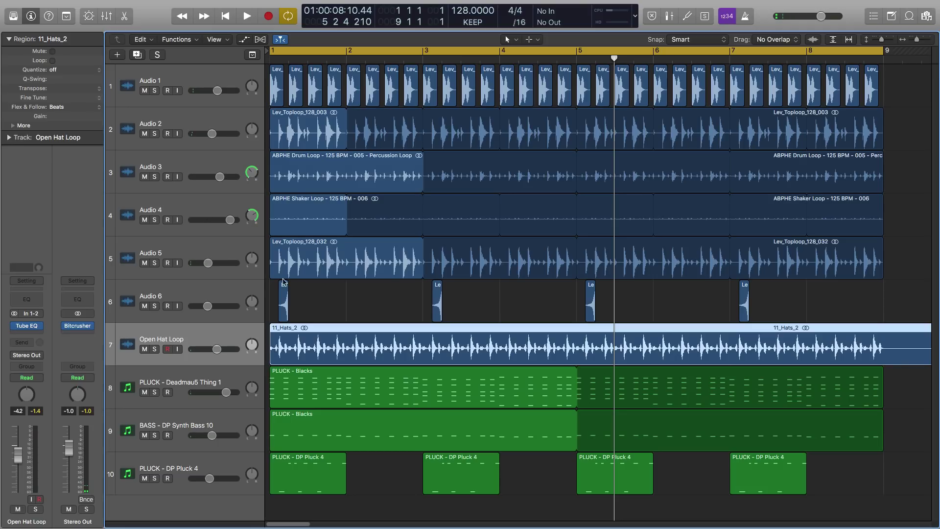
Solo PLUCK - Deadmau5 Thing 1, open its Vintage Graphic EQ, and play the track briefly.
click(221, 380)
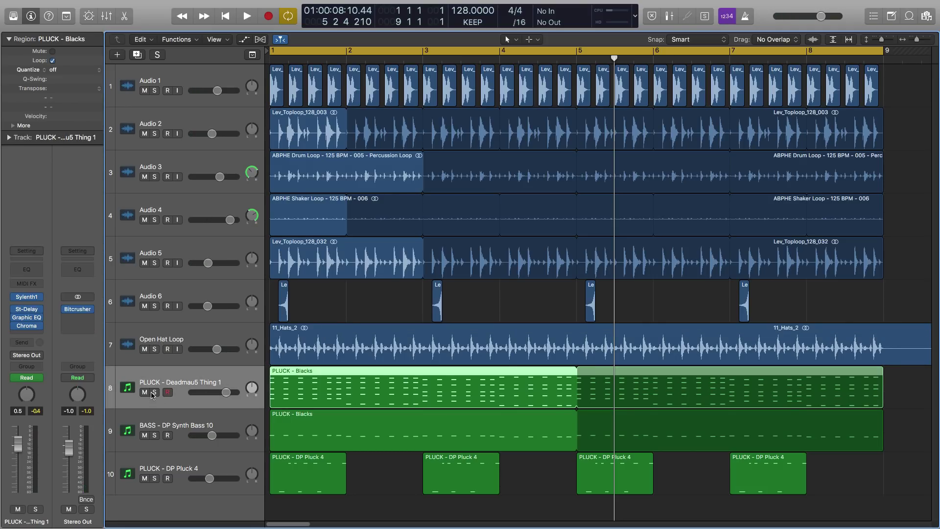
click(155, 392)
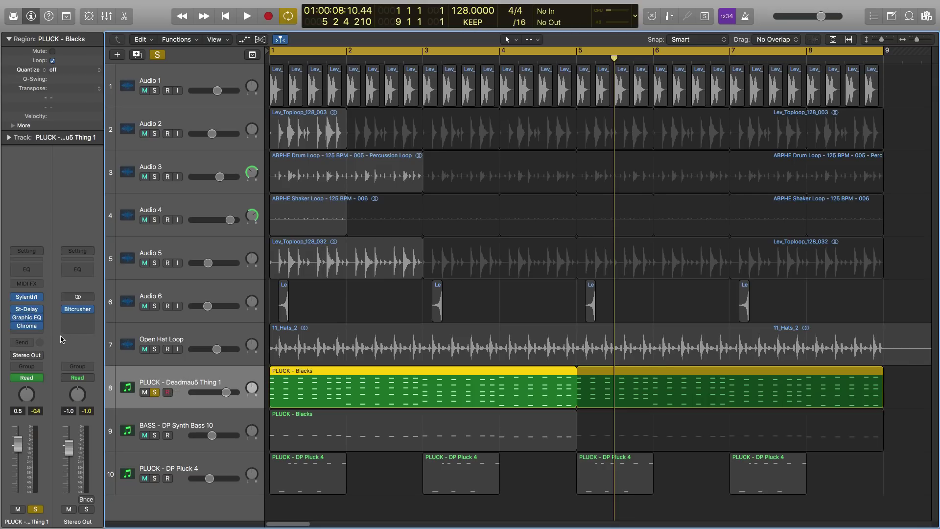
mouse_move(27, 329)
click(29, 319)
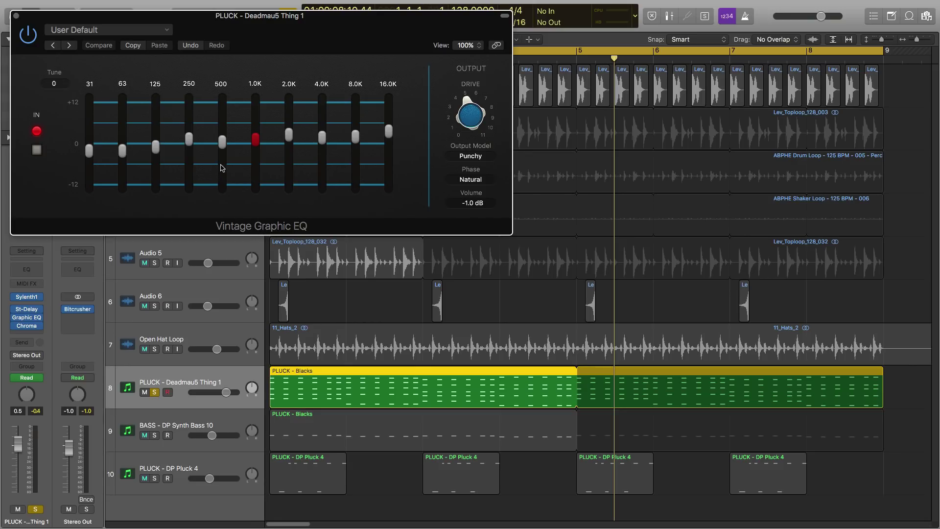
mouse_move(253, 169)
key(space)
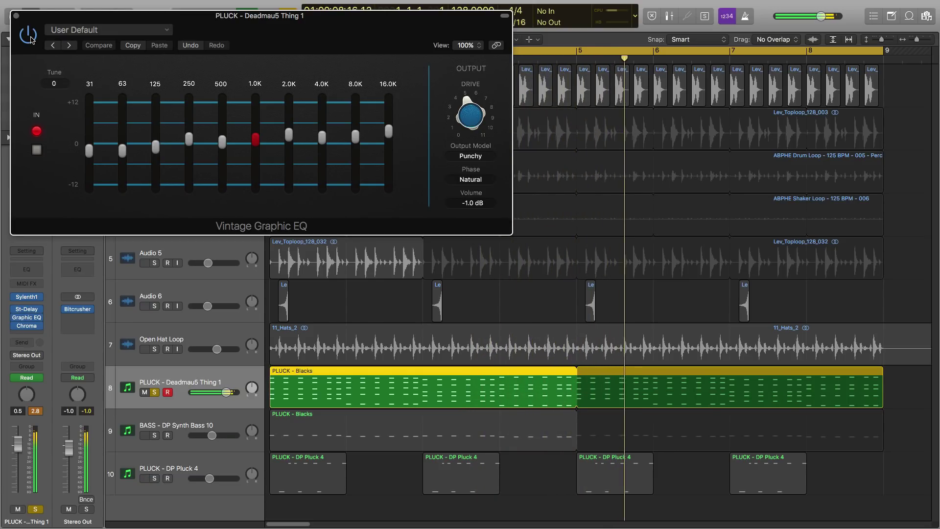
key(space)
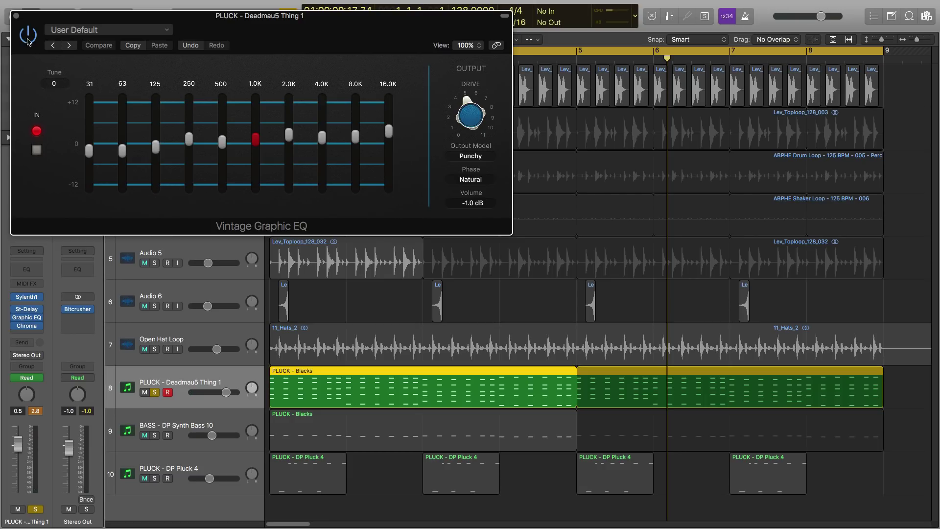
Insert a stereo Vintage Console EQ on the PLUCK track and boost its mid gain to 6.1 dB while playing.
click(16, 16)
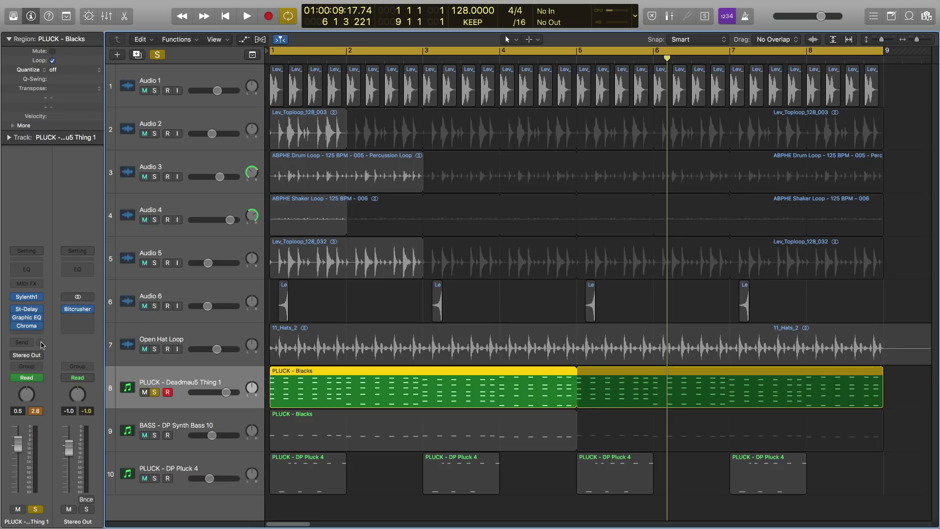
click(193, 424)
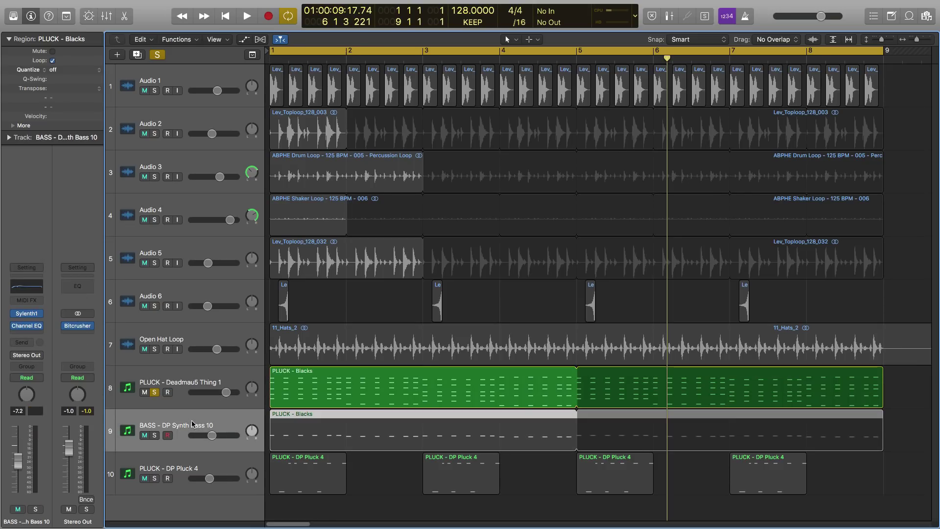
click(184, 385)
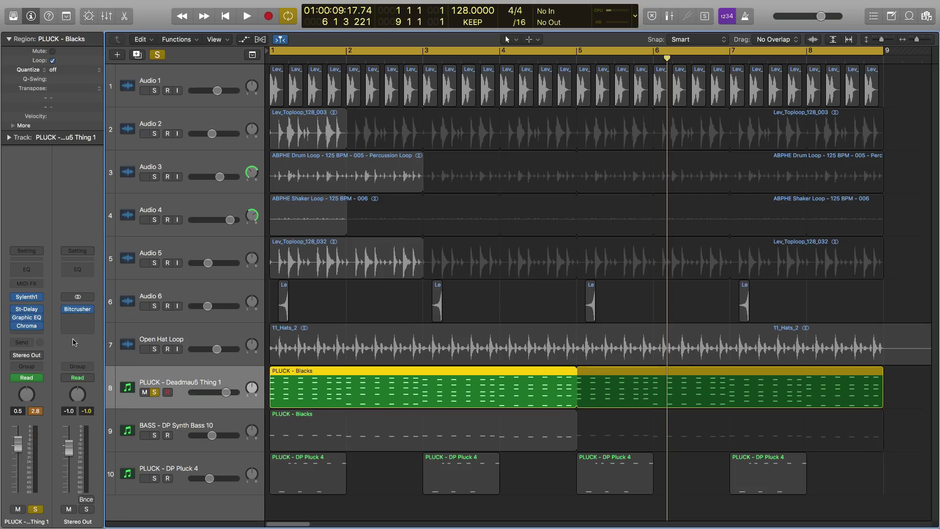
click(37, 336)
mouse_move(33, 427)
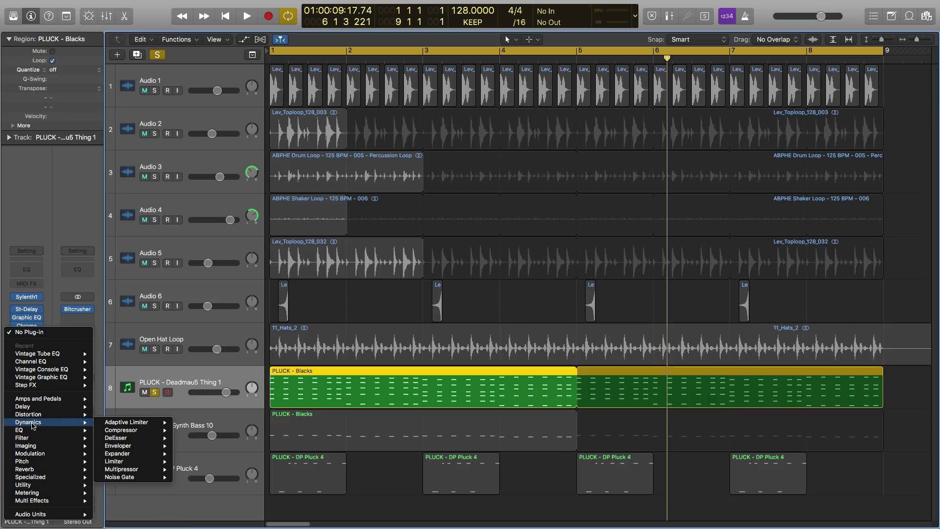
mouse_move(145, 462)
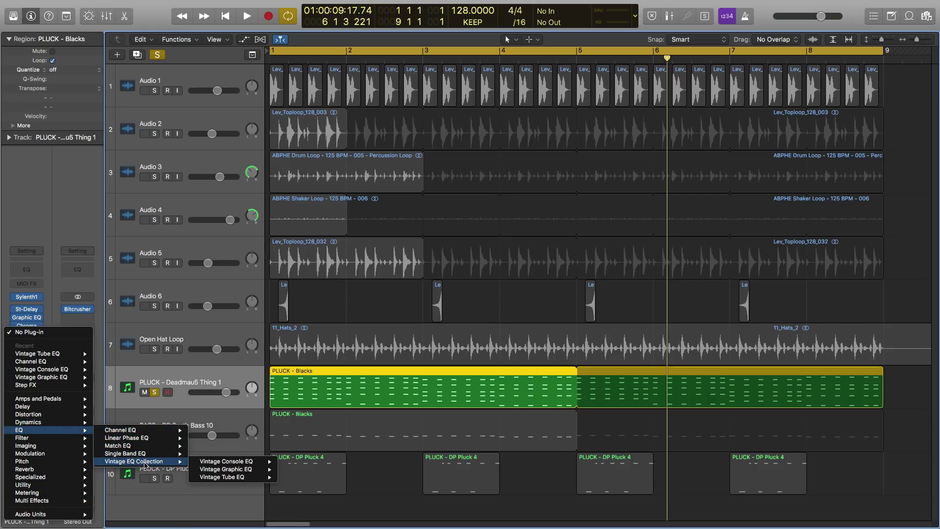
mouse_move(226, 462)
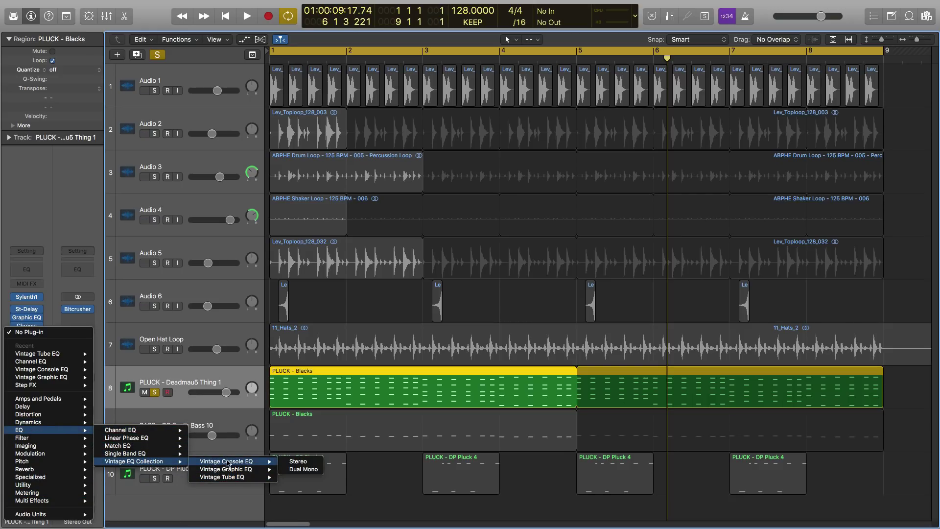
click(294, 461)
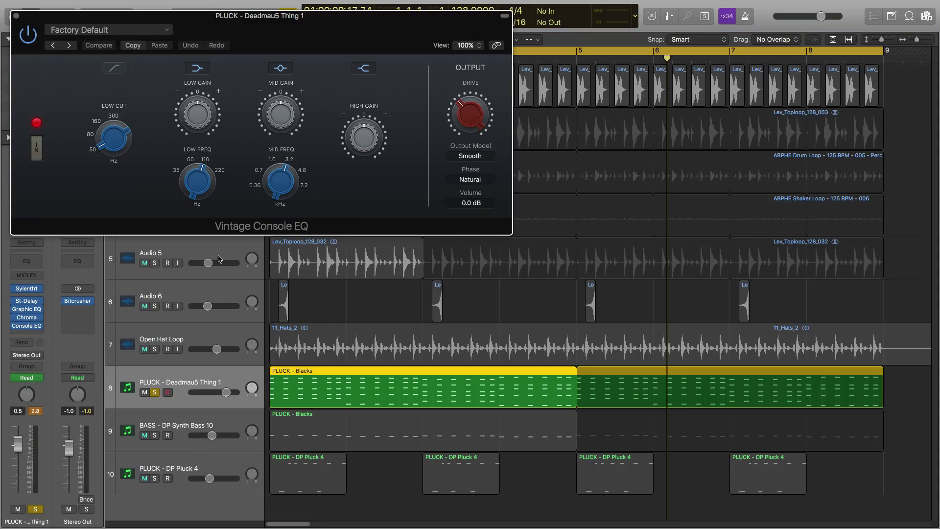
mouse_move(294, 184)
key(space)
mouse_move(285, 123)
mouse_down()
mouse_move(289, 75)
mouse_move(277, 129)
mouse_move(281, 122)
mouse_up()
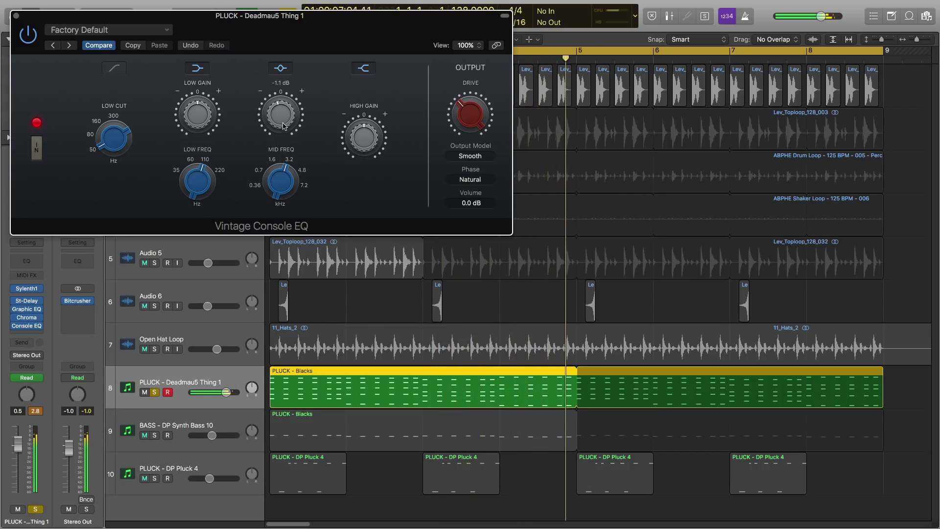
Set the Vintage Console EQ slot to No Plug-in to remove it.
click(41, 327)
mouse_move(33, 436)
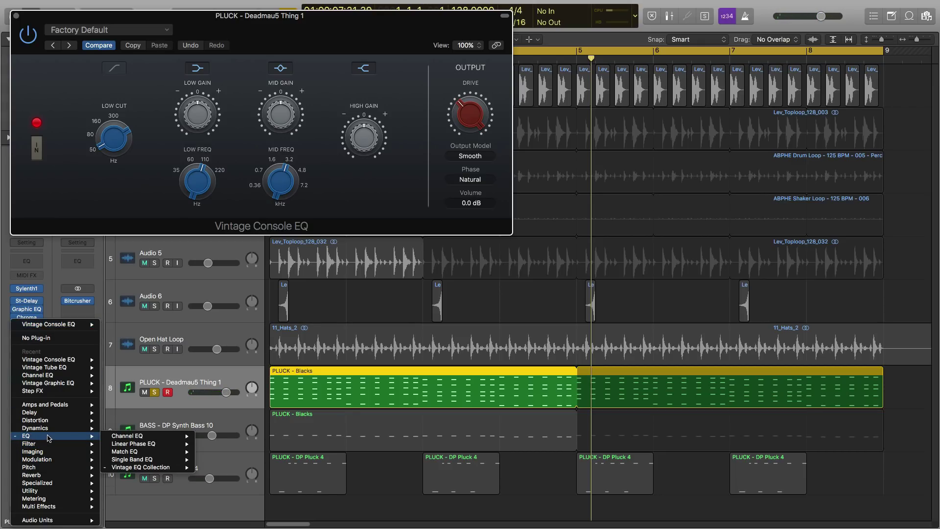
click(37, 338)
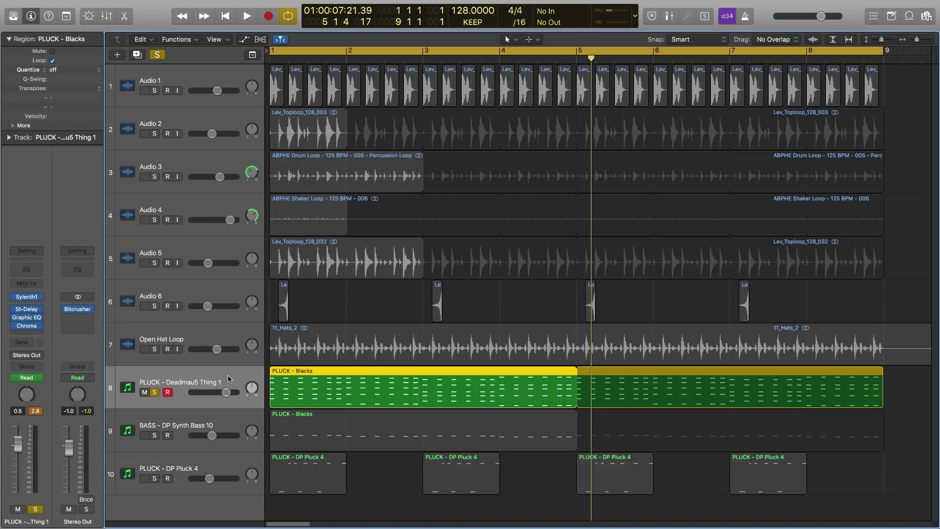
Open the PLUCK ChromaVerb on Guitar Chamber and play the loop with the reverb bypassed then re-enabled.
click(28, 327)
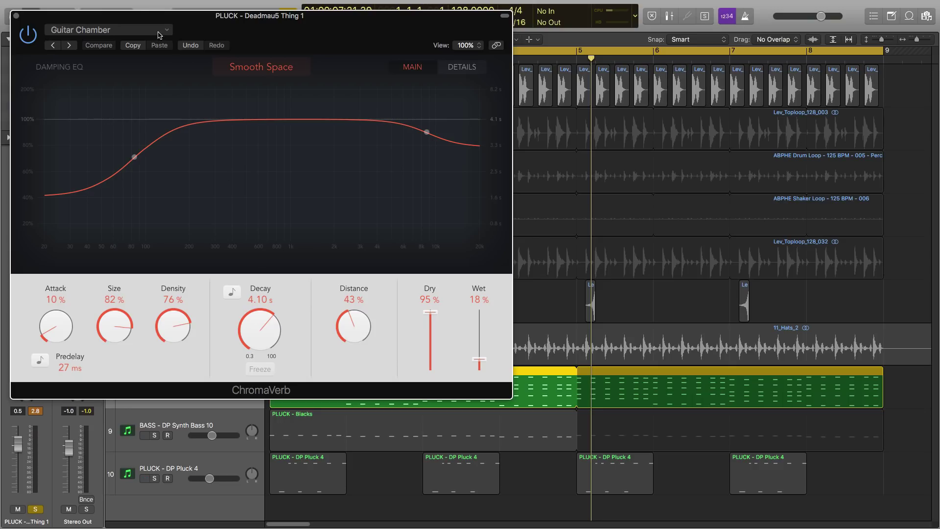
drag(78, 20, 427, 100)
key(space)
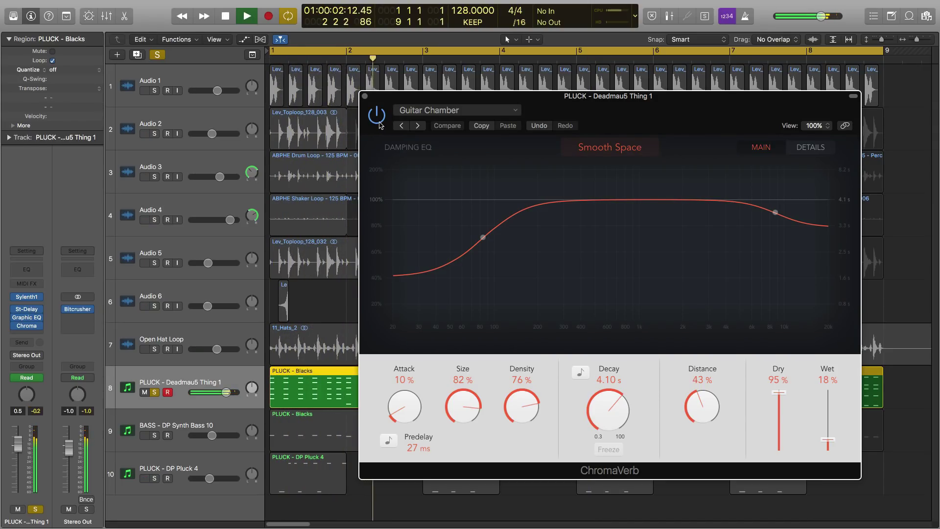
key(space)
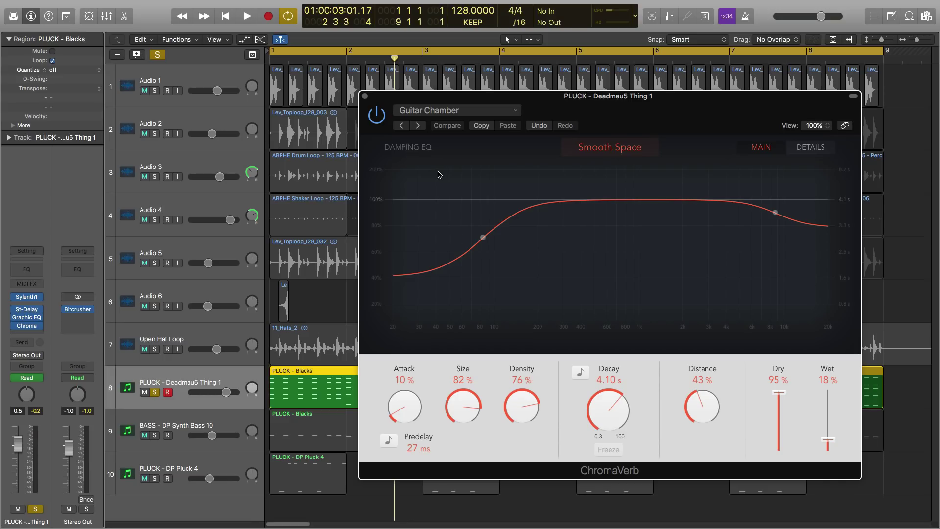
key(space)
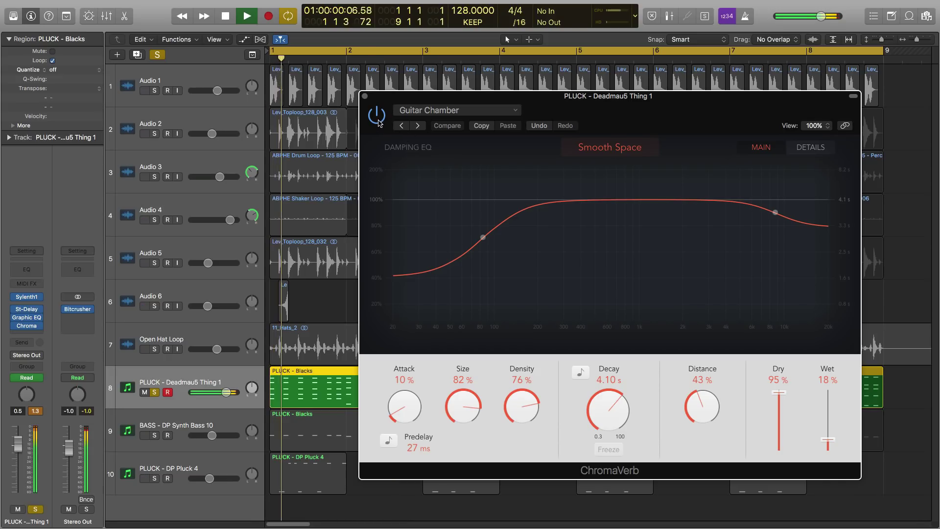
click(377, 119)
key(space)
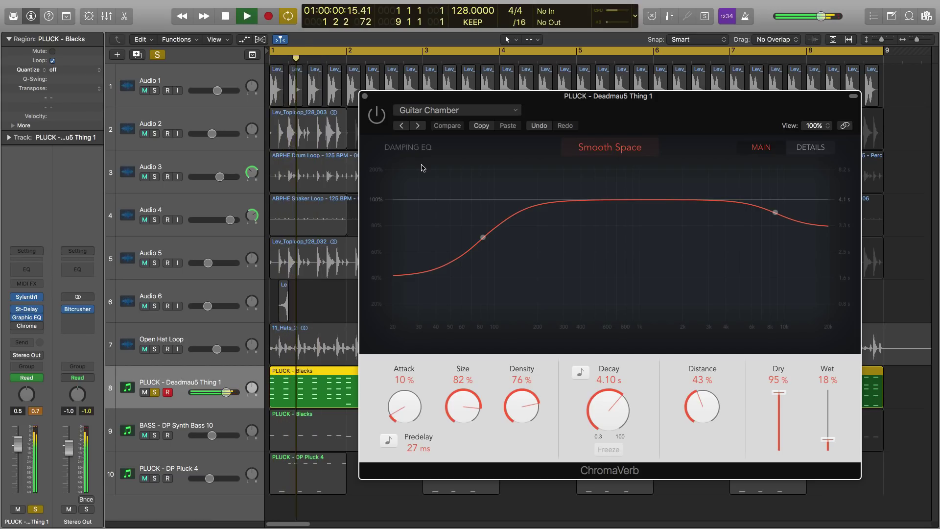
click(378, 121)
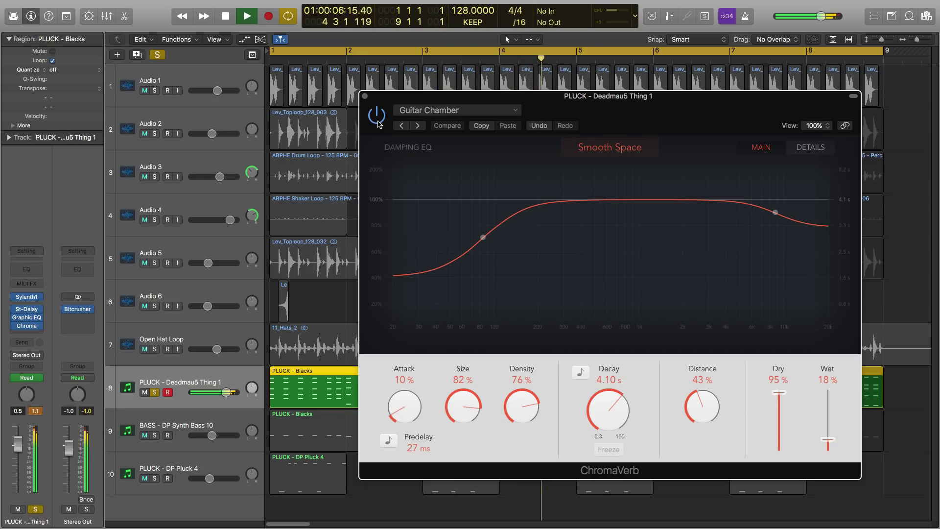
key(space)
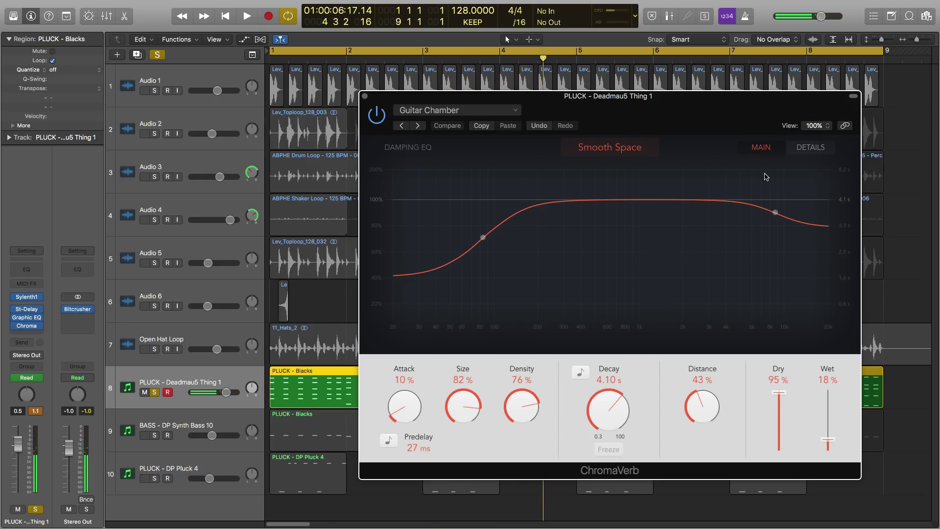
click(804, 150)
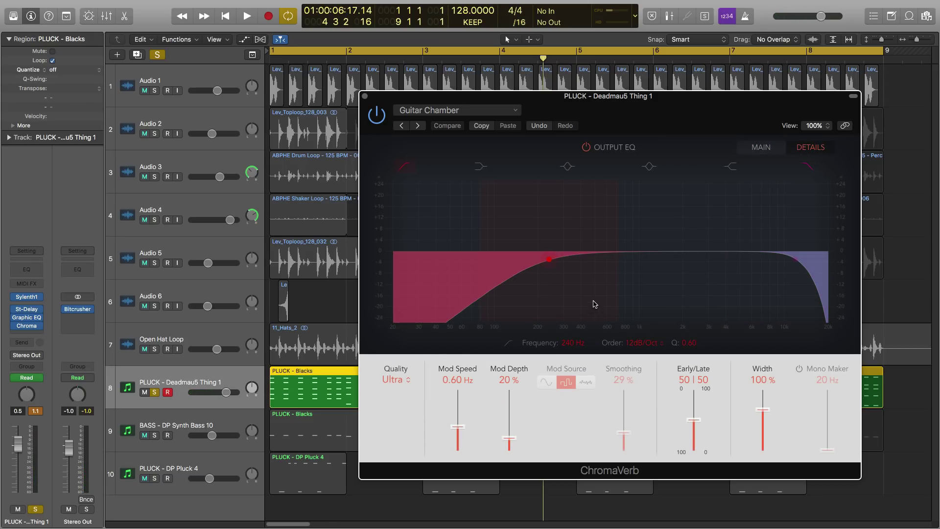
click(762, 148)
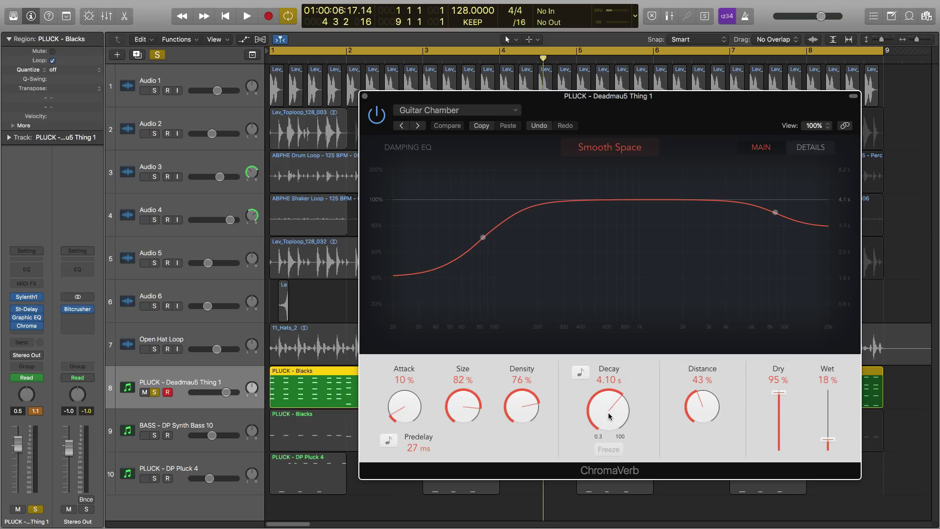
key(space)
drag(609, 414, 614, 338)
key(space)
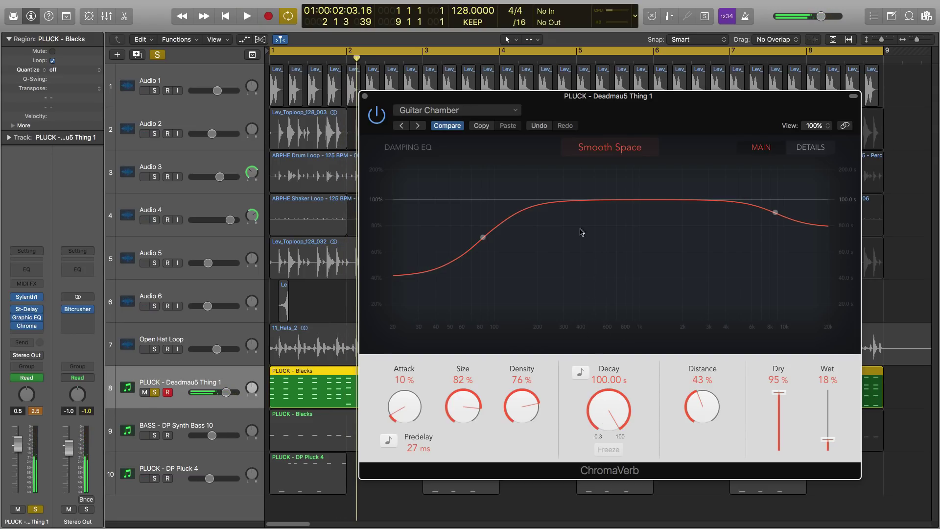
click(545, 128)
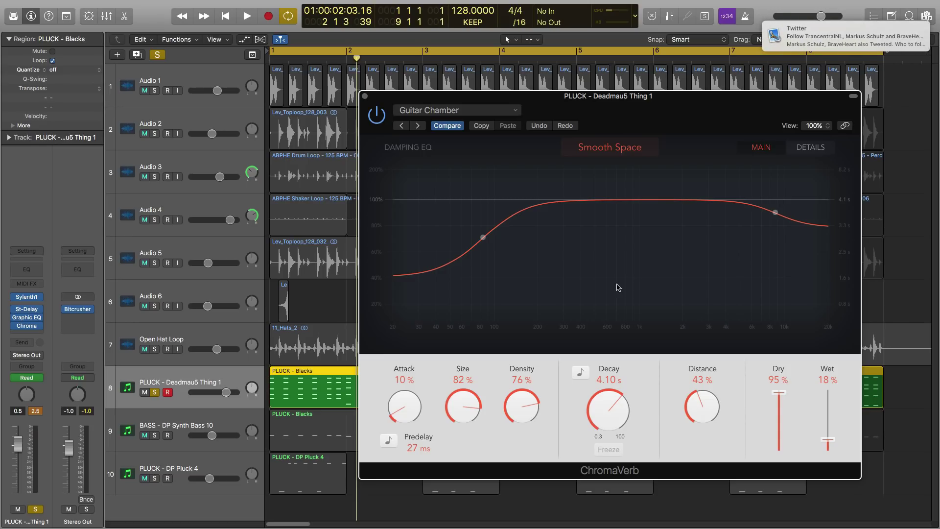
Close the ChromaVerb window and select the Audio 3 track.
click(365, 97)
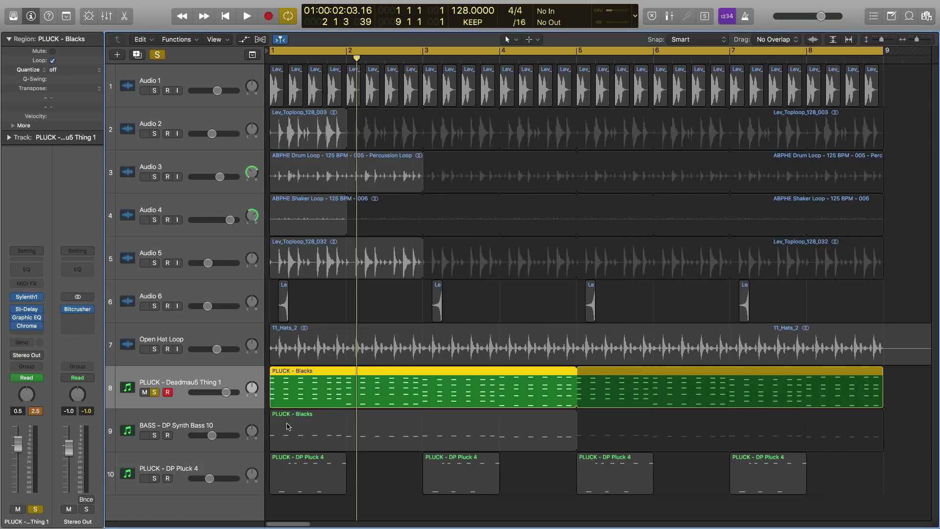
click(209, 418)
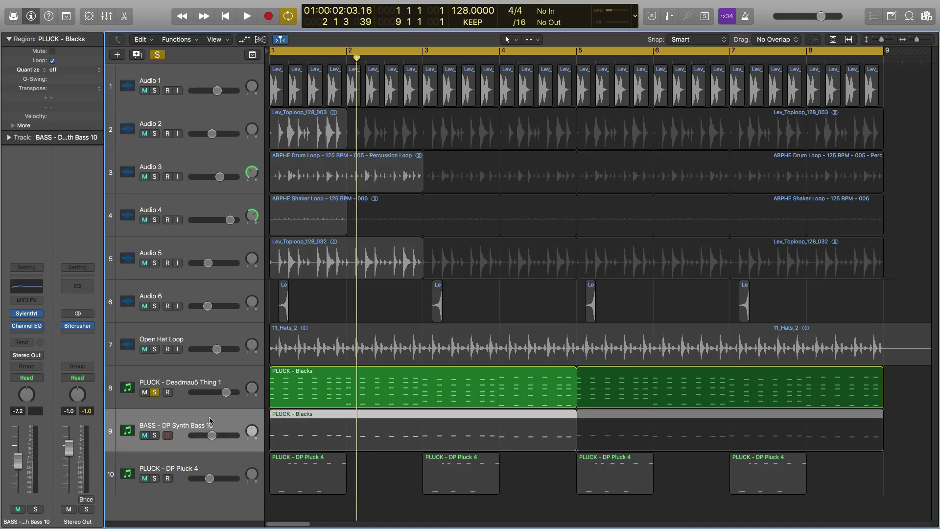
click(192, 167)
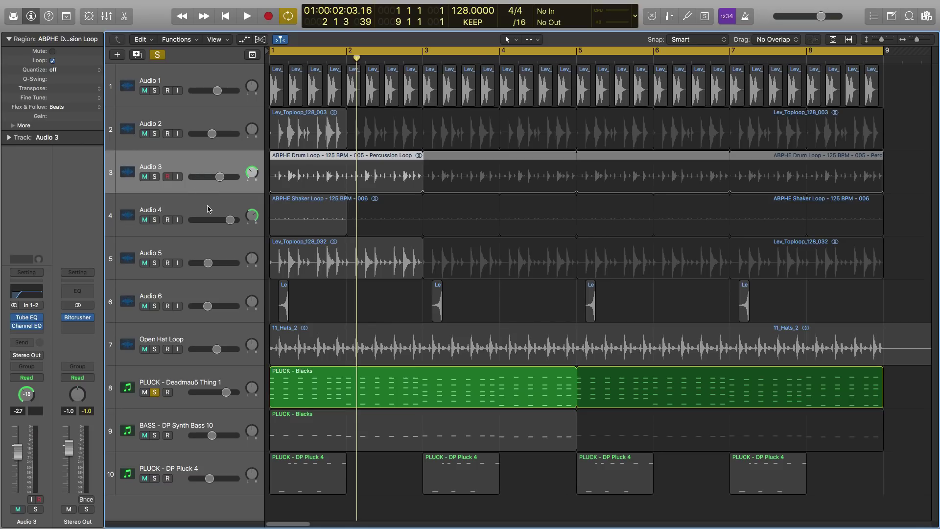
Check Audio 3's pan mode choices, keeping Stereo Pan, and view its pan value.
right_click(28, 395)
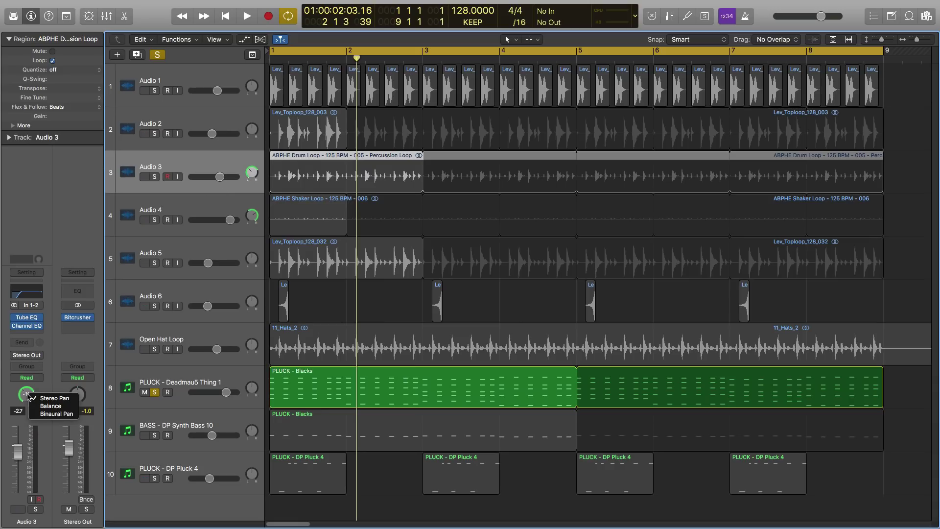
click(56, 399)
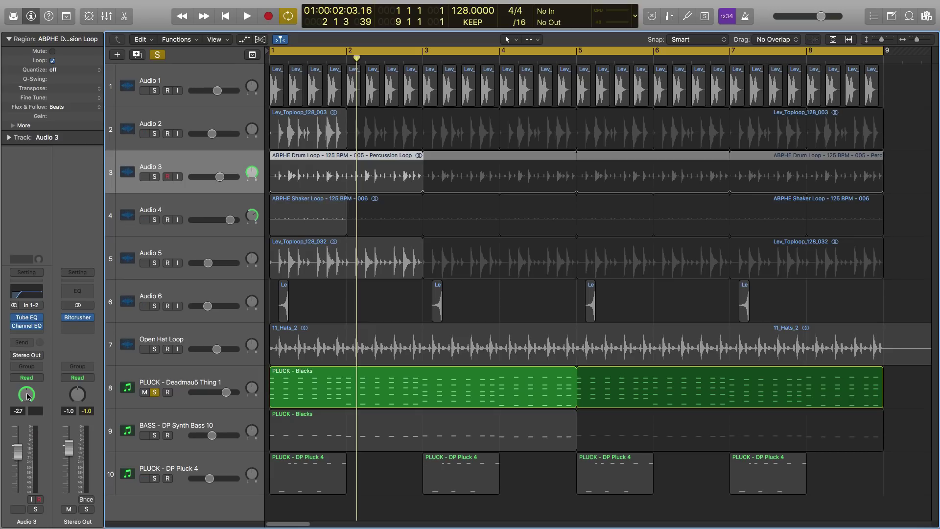
right_click(28, 396)
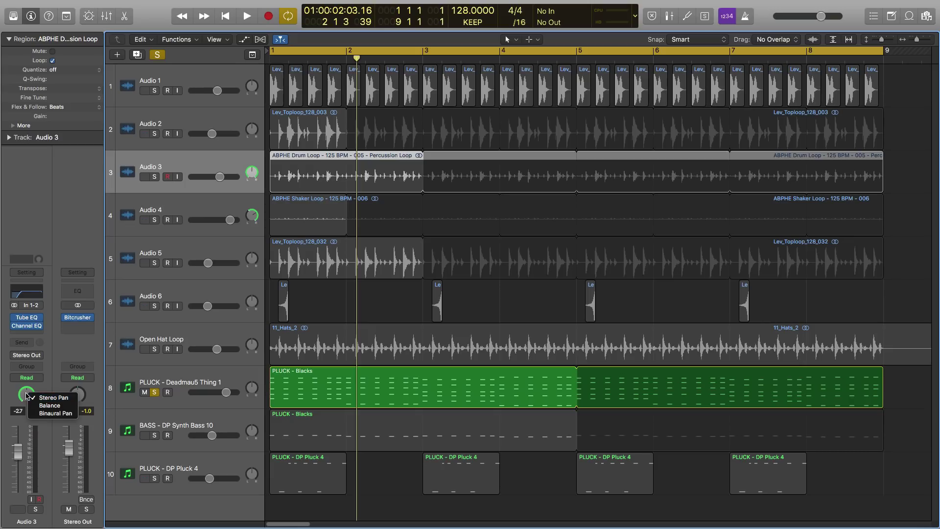
click(32, 401)
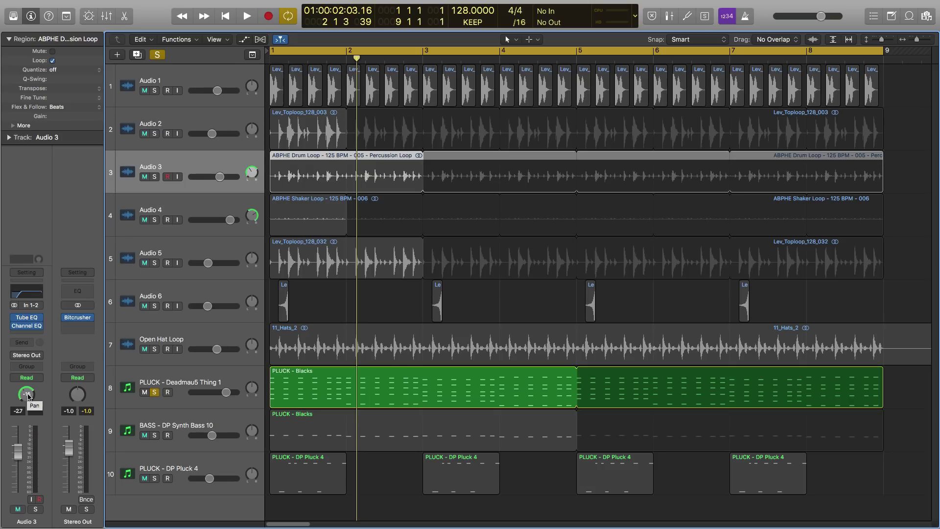
click(28, 396)
Move the solo from PLUCK - Deadmau5 Thing 1 to PLUCK - DP Pluck 4, play, and open Step FX.
click(155, 392)
click(190, 469)
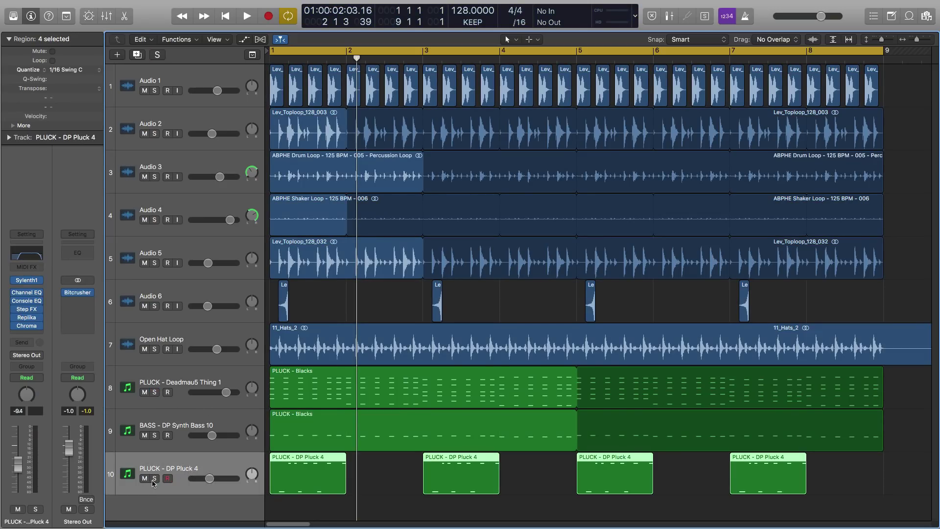
click(155, 479)
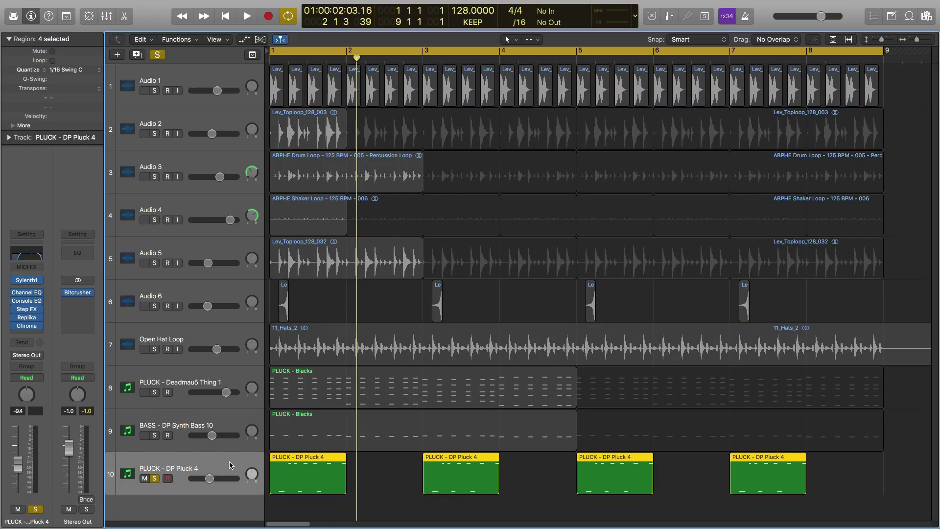
key(space)
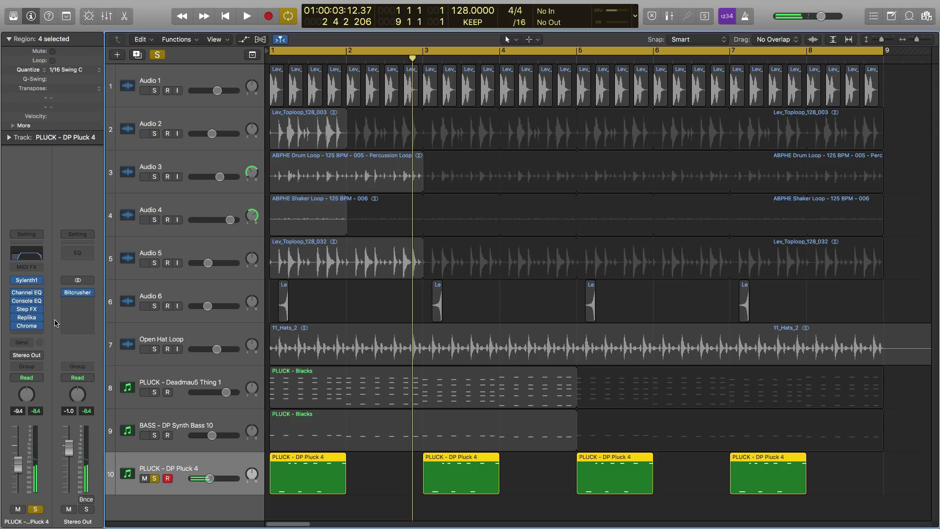
click(44, 310)
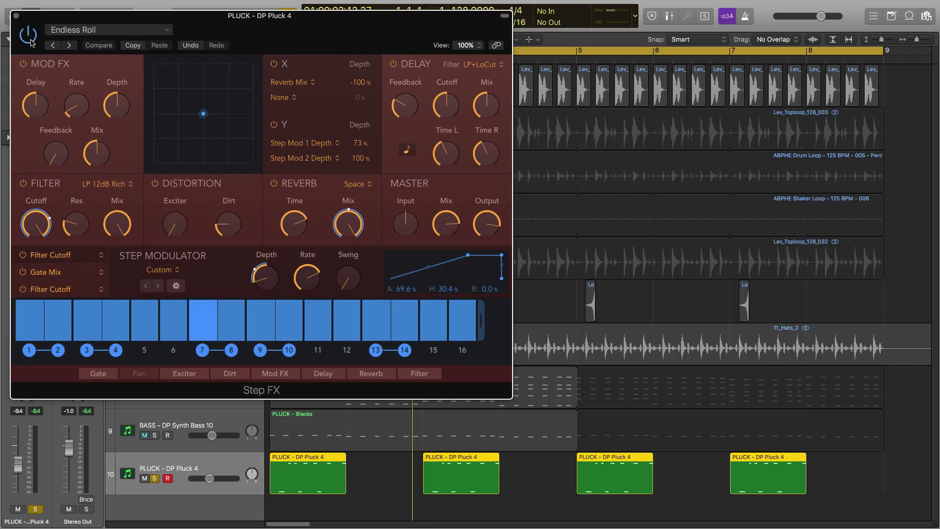
Browse the Step FX presets without changing them, then play the pluck with Endless Roll.
click(75, 32)
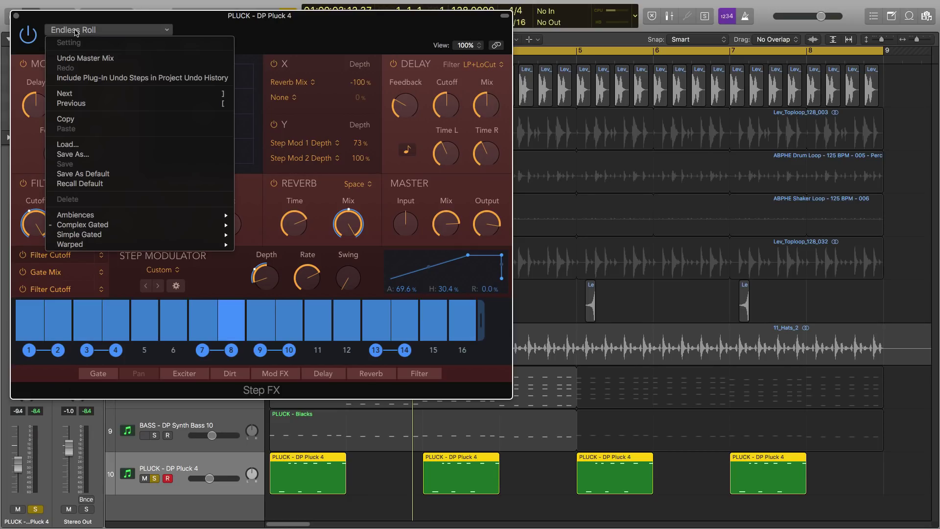
mouse_move(88, 228)
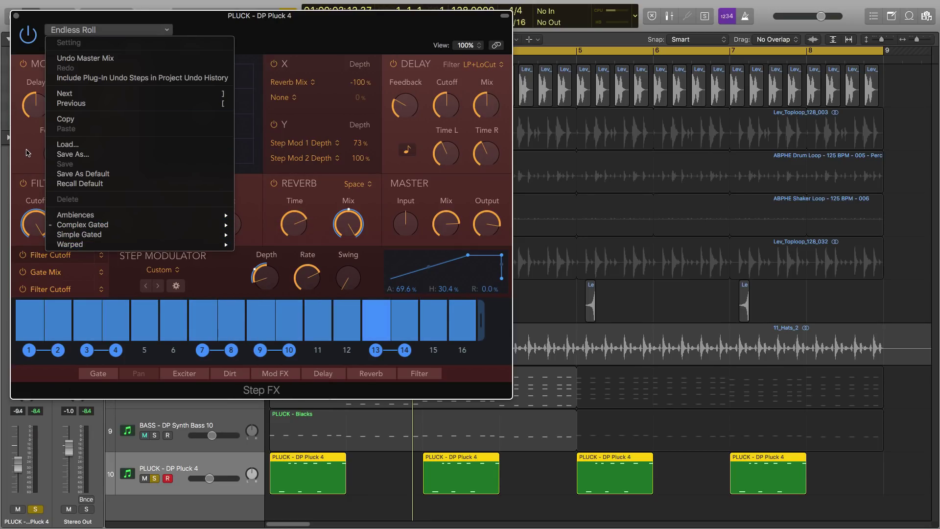
click(22, 133)
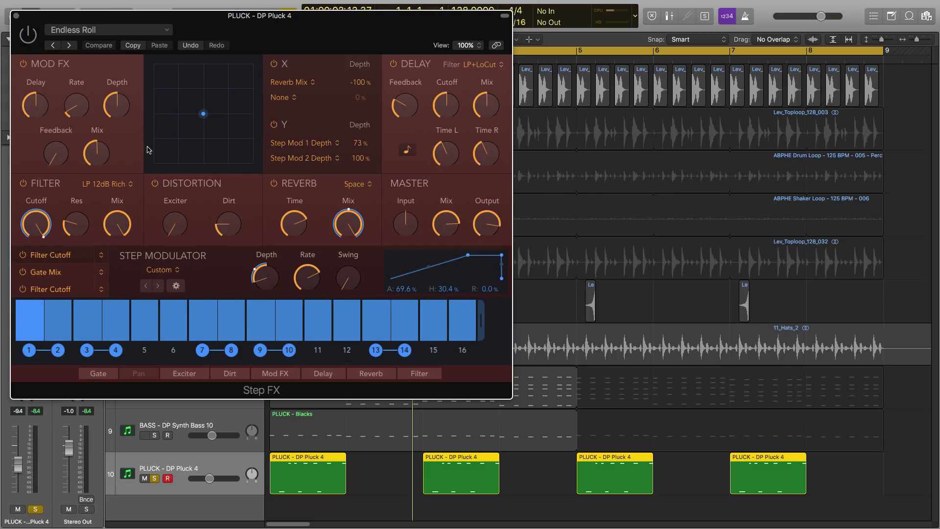
key(space)
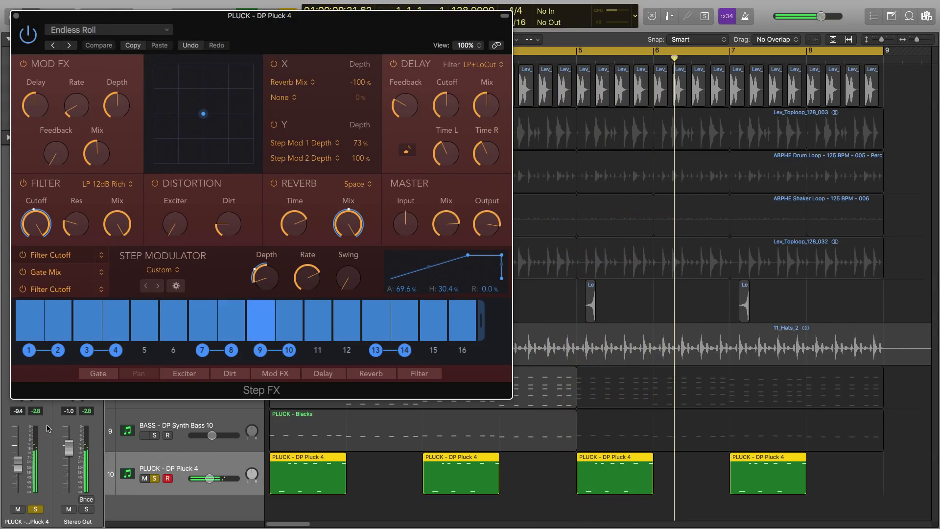
click(144, 435)
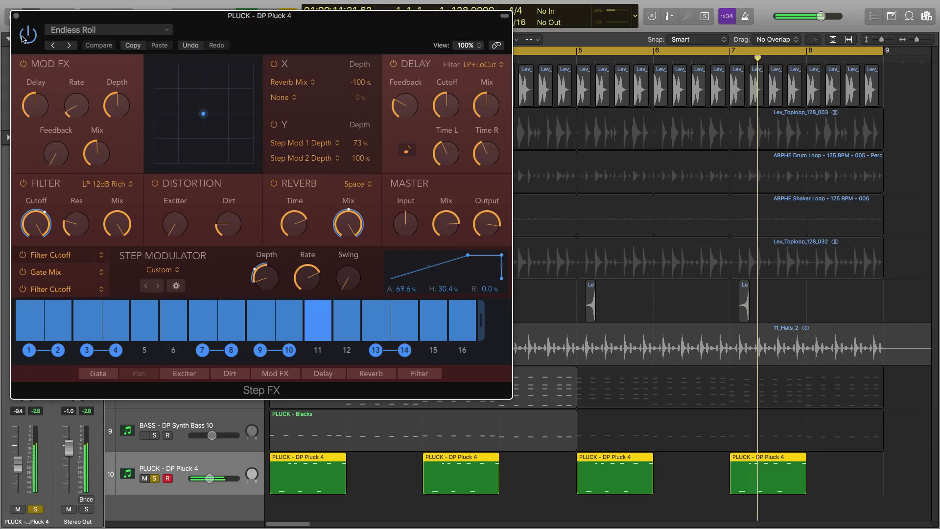
click(16, 15)
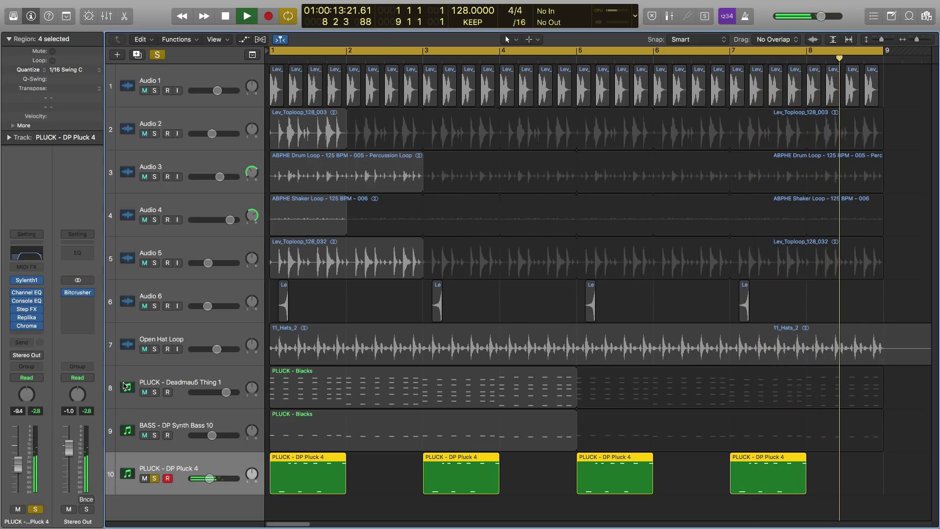
click(26, 326)
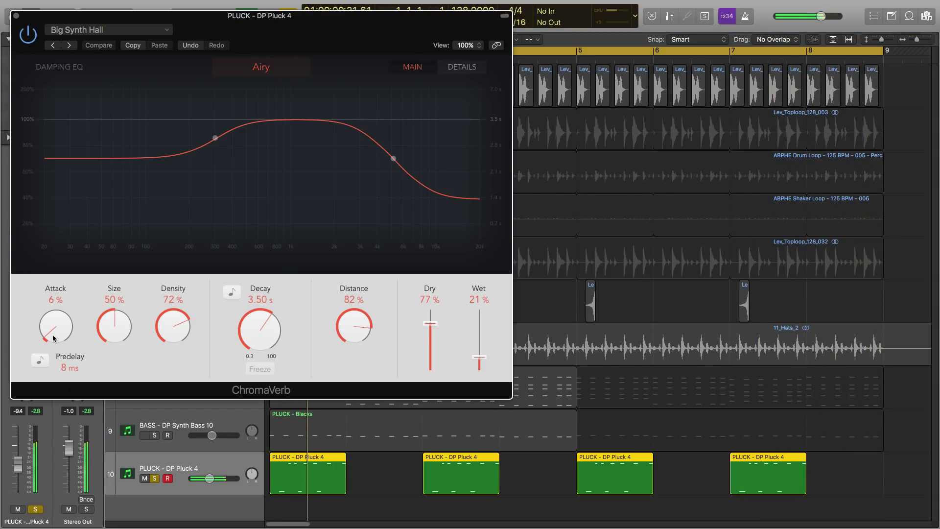
click(259, 71)
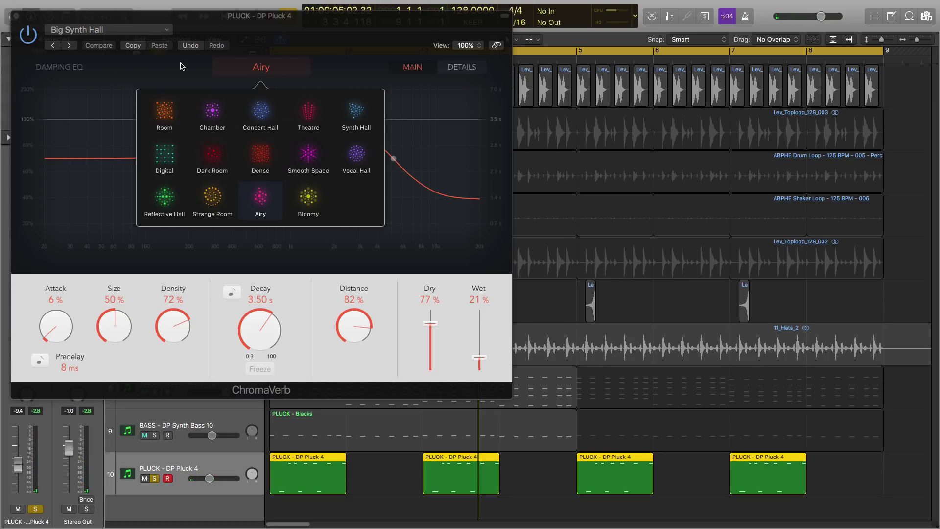
click(262, 68)
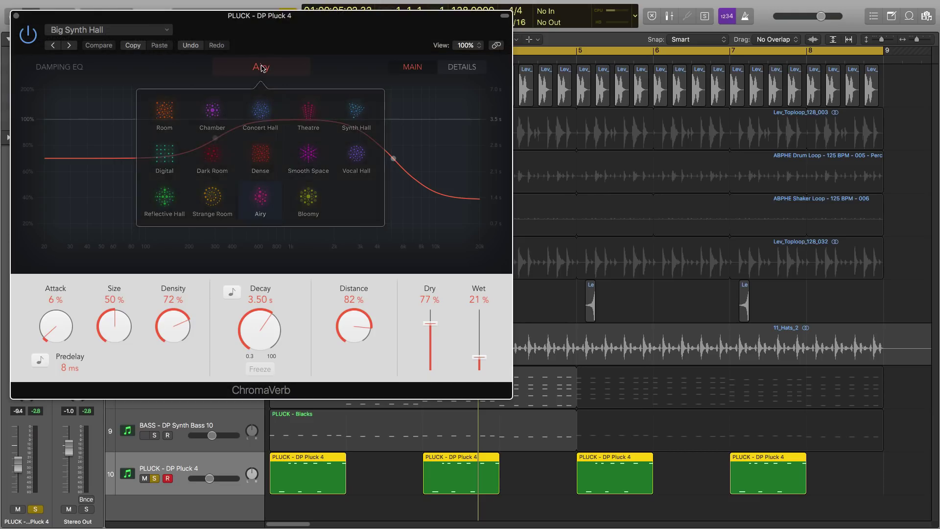
click(149, 31)
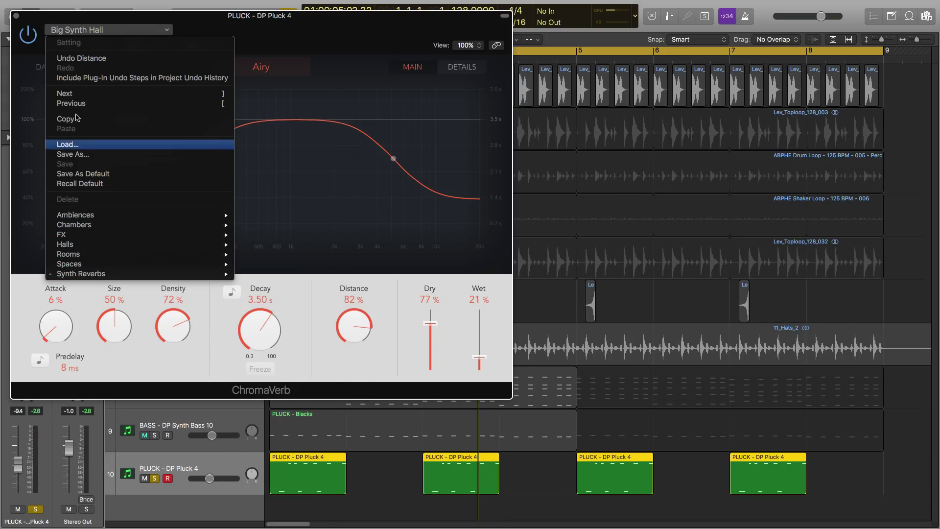
click(18, 21)
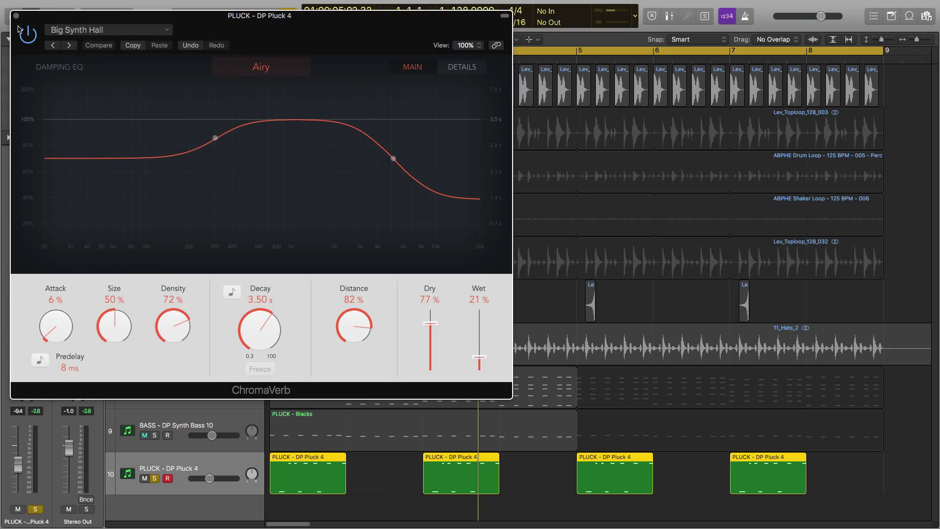
click(16, 16)
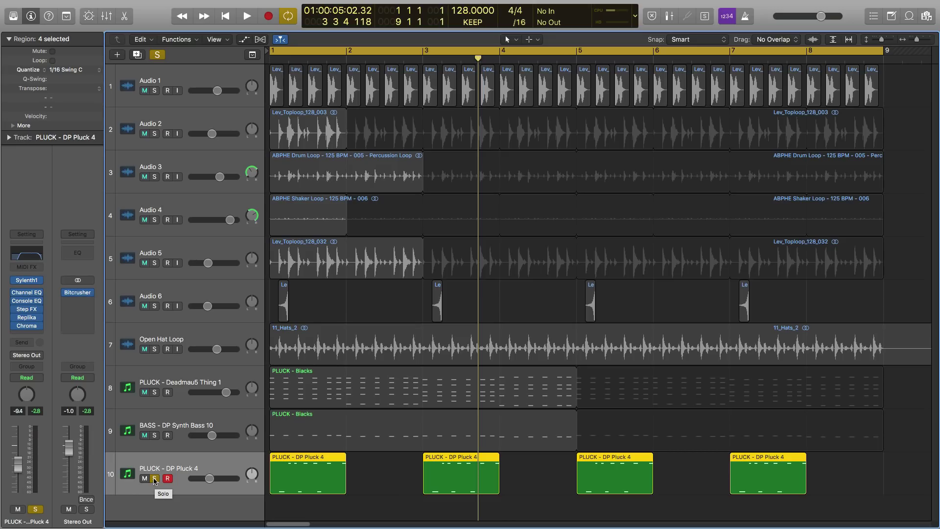
click(26, 334)
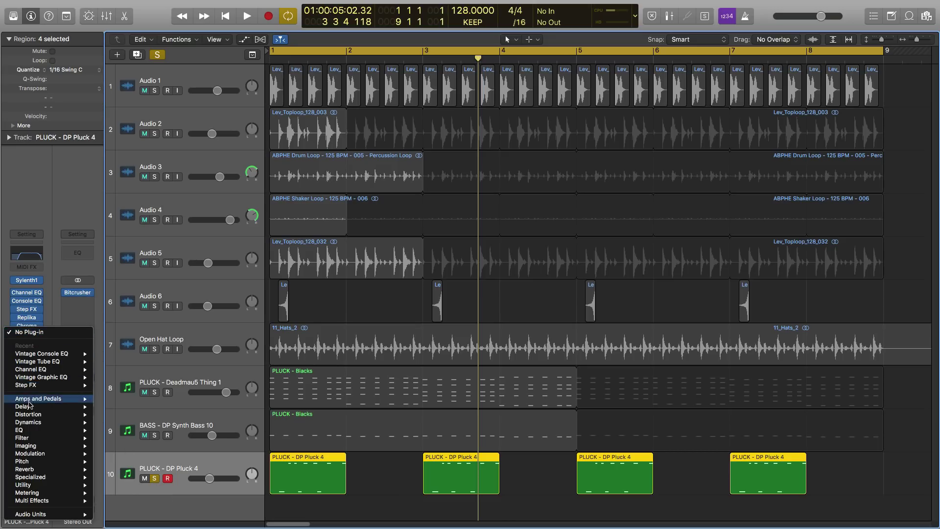
mouse_move(29, 469)
mouse_move(128, 493)
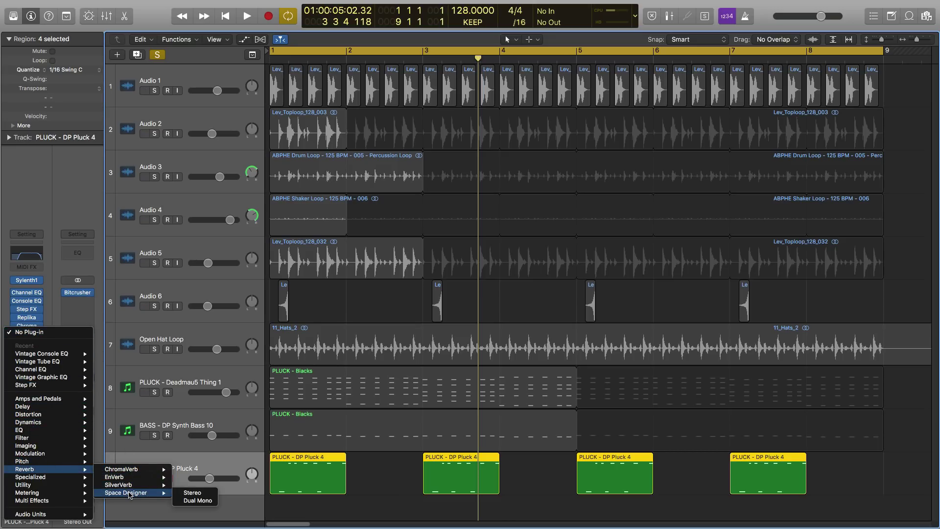
click(192, 493)
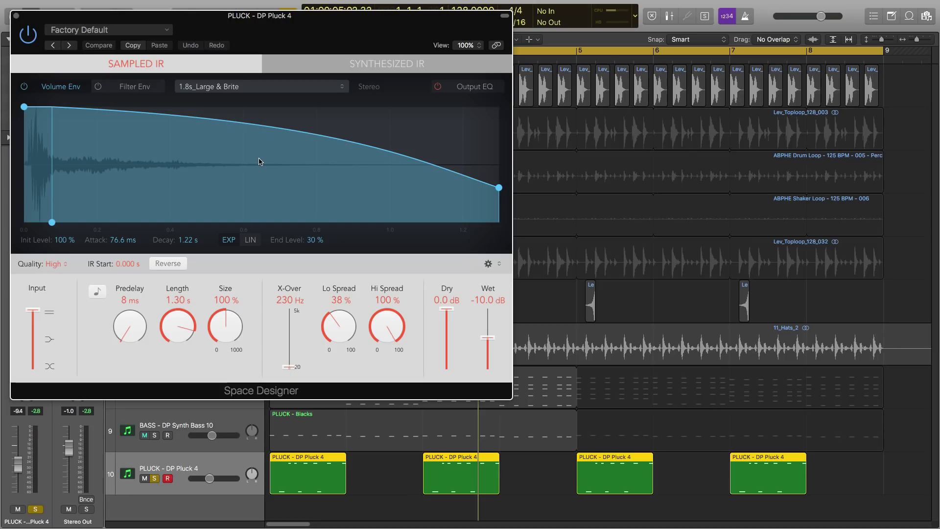
drag(493, 189, 462, 201)
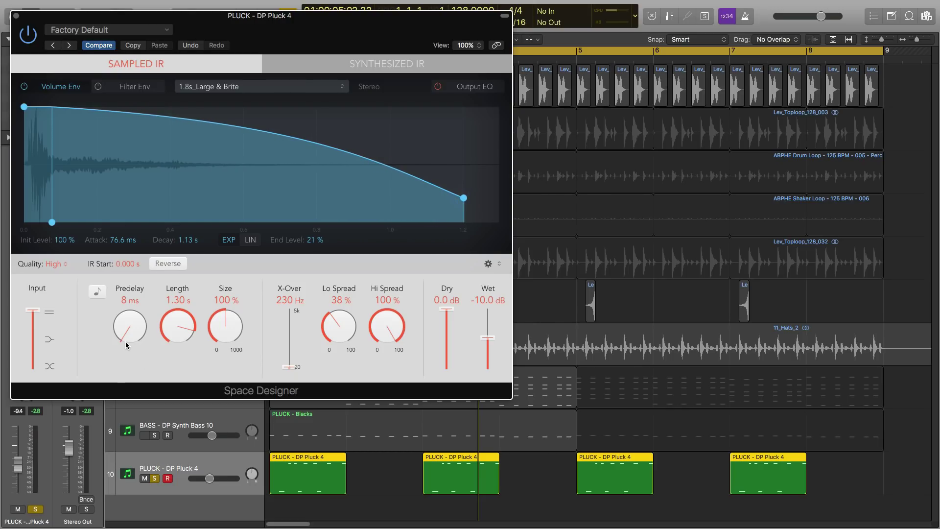
drag(464, 197, 474, 197)
drag(72, 19, 370, 71)
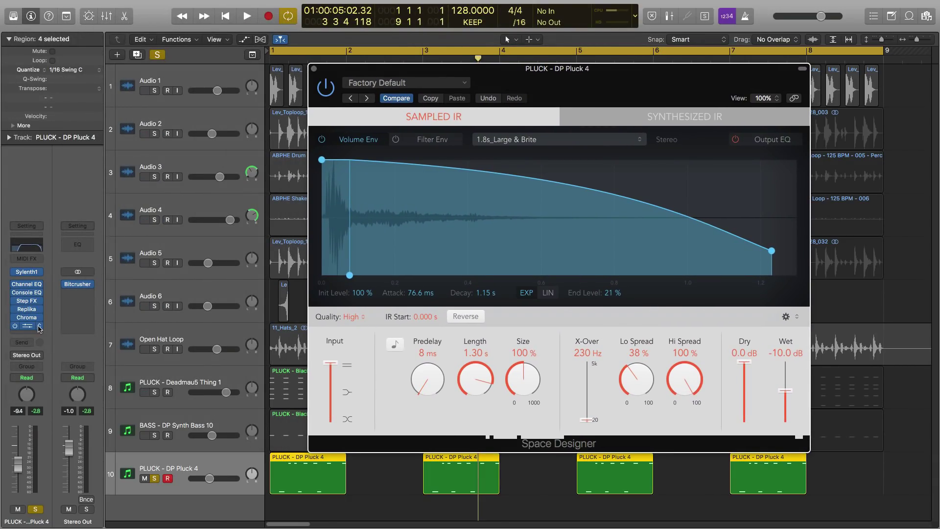
click(400, 86)
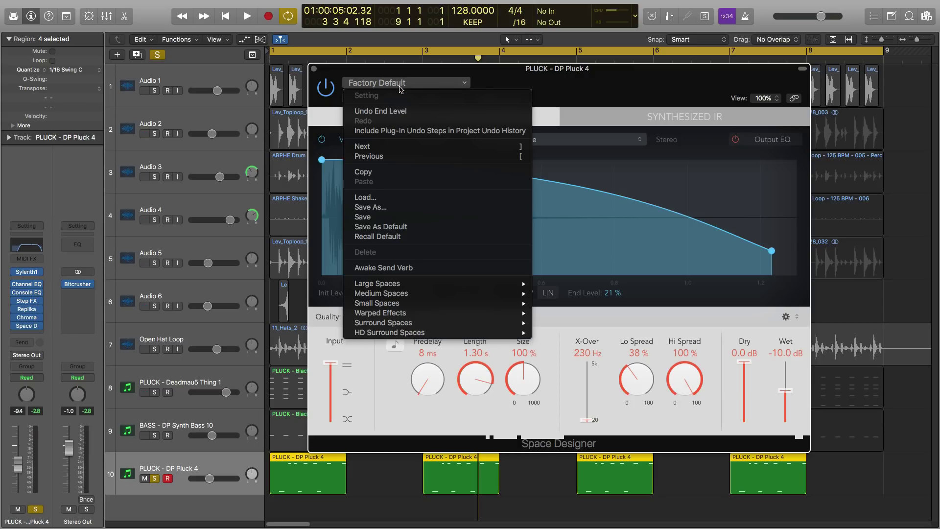
mouse_move(381, 326)
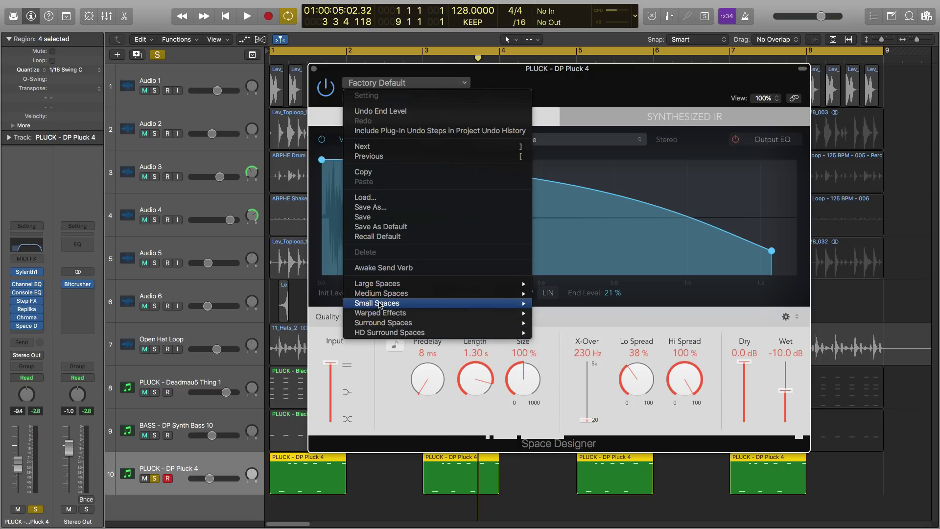
click(333, 75)
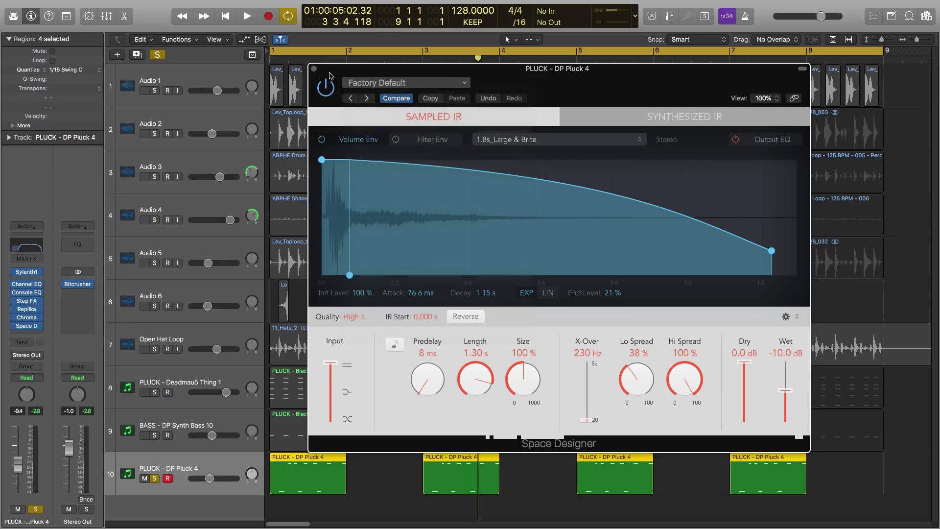
click(41, 327)
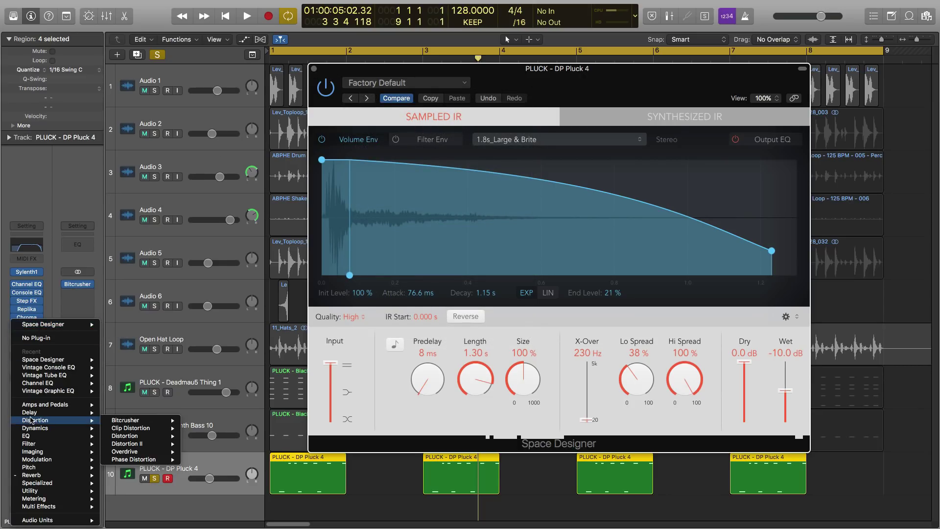
Remove Space Designer, unsolo the Pluck track, and play the full mix, briefly muting Open Hat Loop.
click(37, 338)
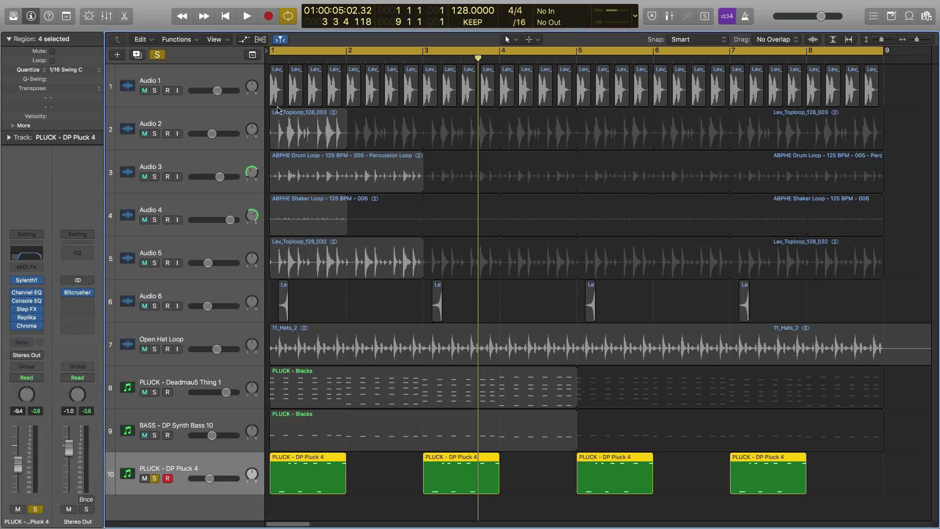
click(158, 55)
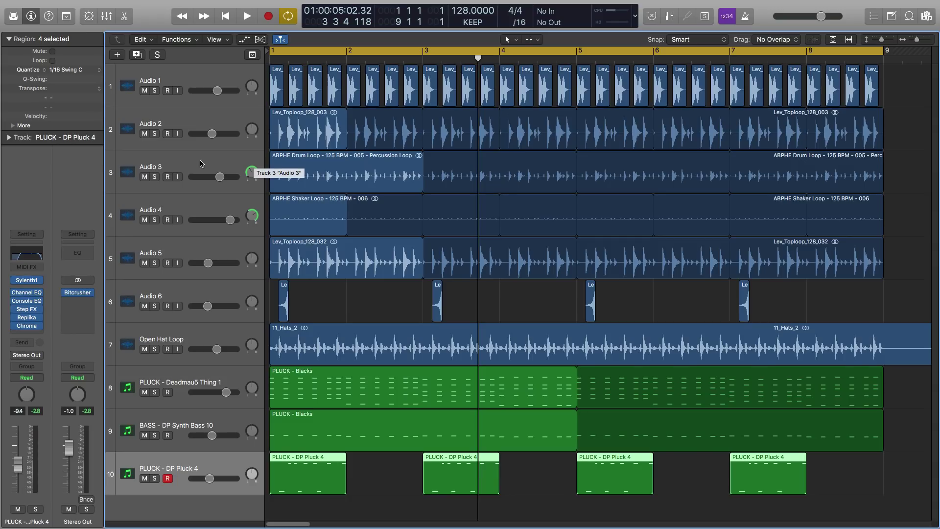
key(space)
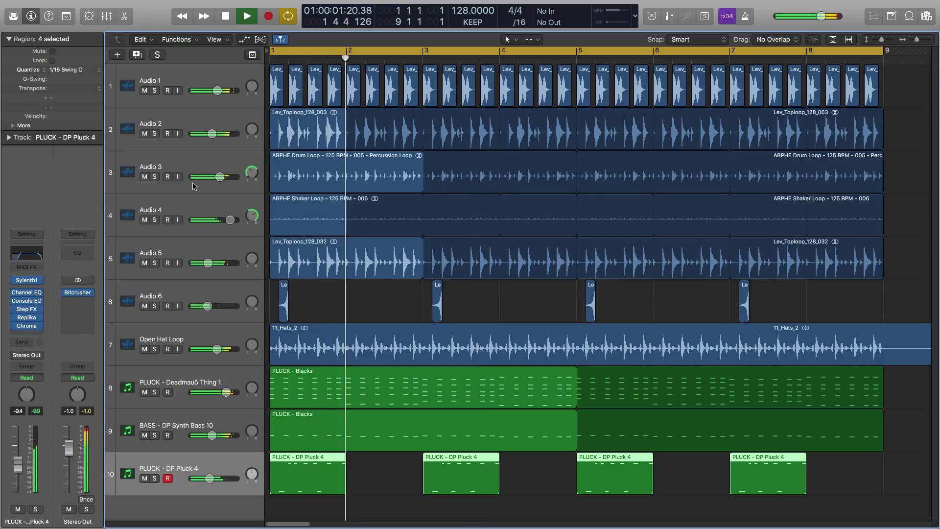
click(145, 349)
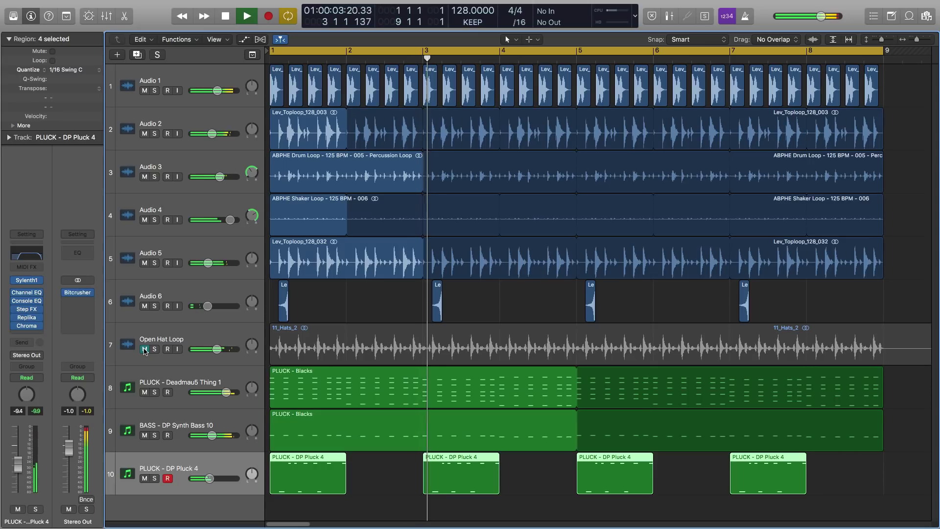
click(145, 349)
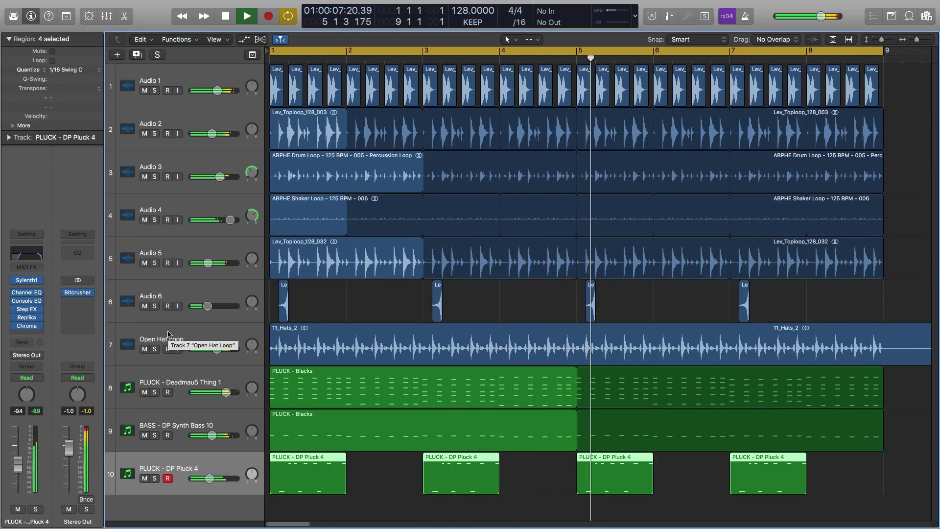
key(space)
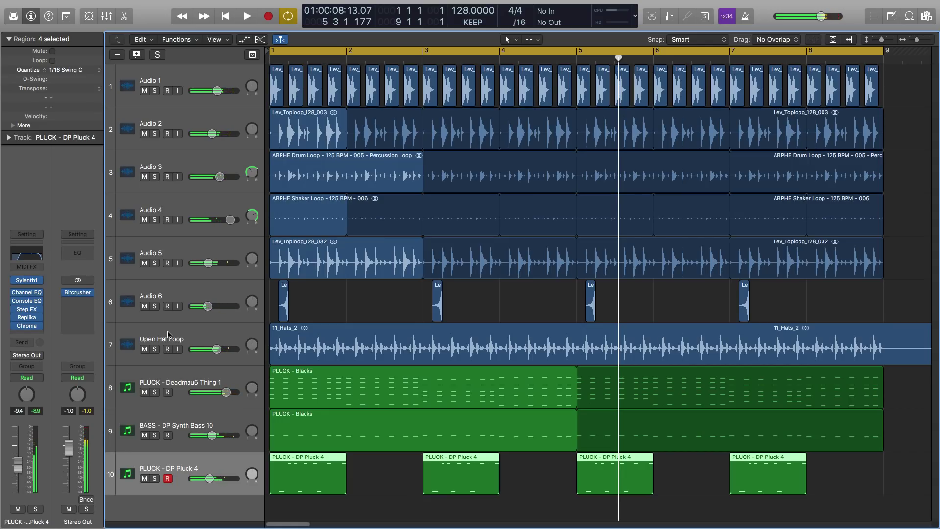